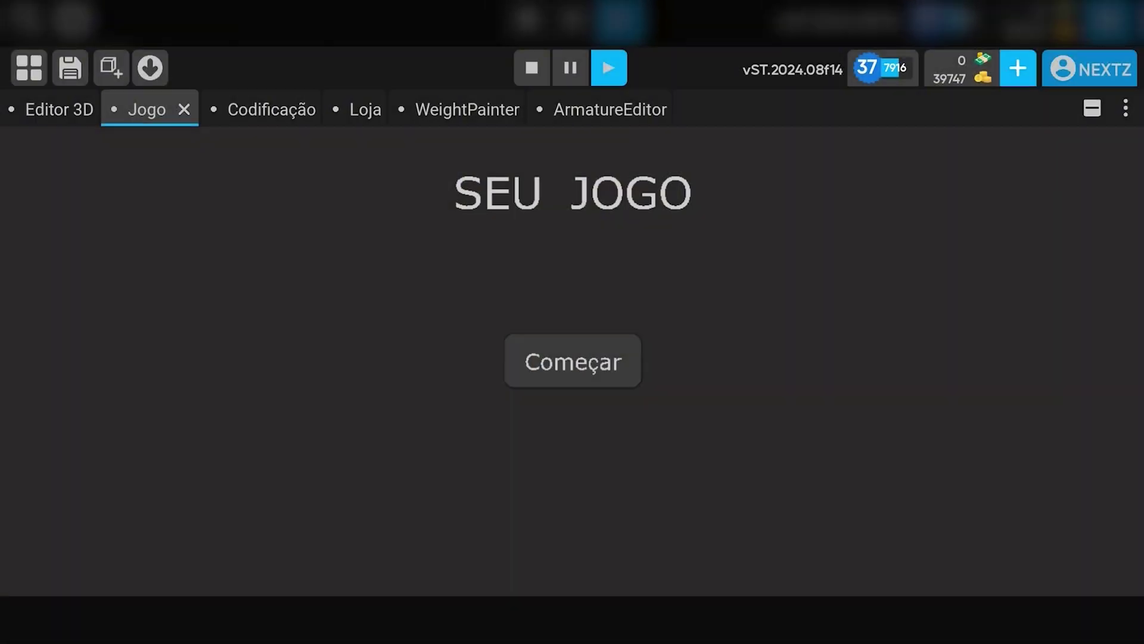
# Press the Começar button in the running SEU JOGO game to test it
pyautogui.click(538, 362)
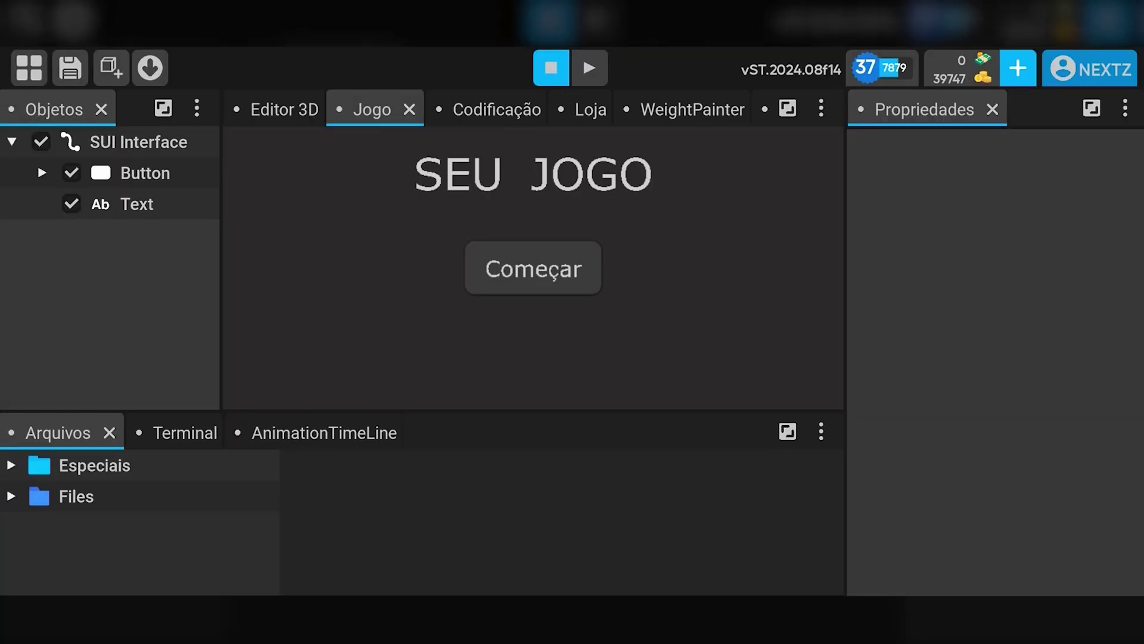
# Add a SoundPlayer component from the Som category to the Button object
pyautogui.click(127, 173)
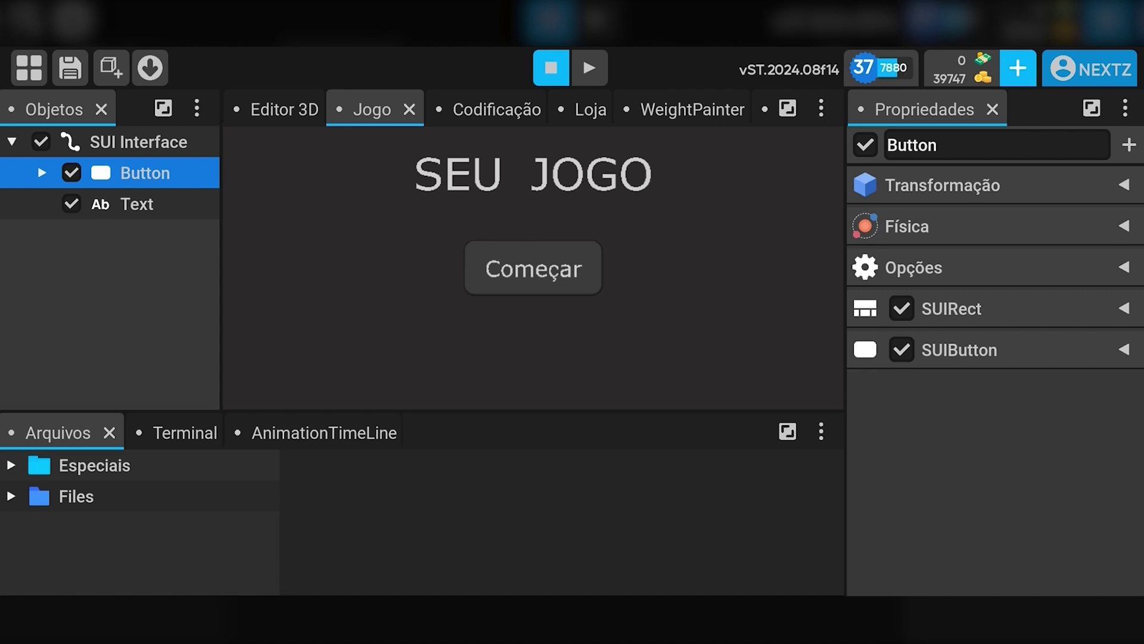
pyautogui.moveTo(918, 107); pyautogui.dragTo(983, 109)
pyautogui.click(1129, 145)
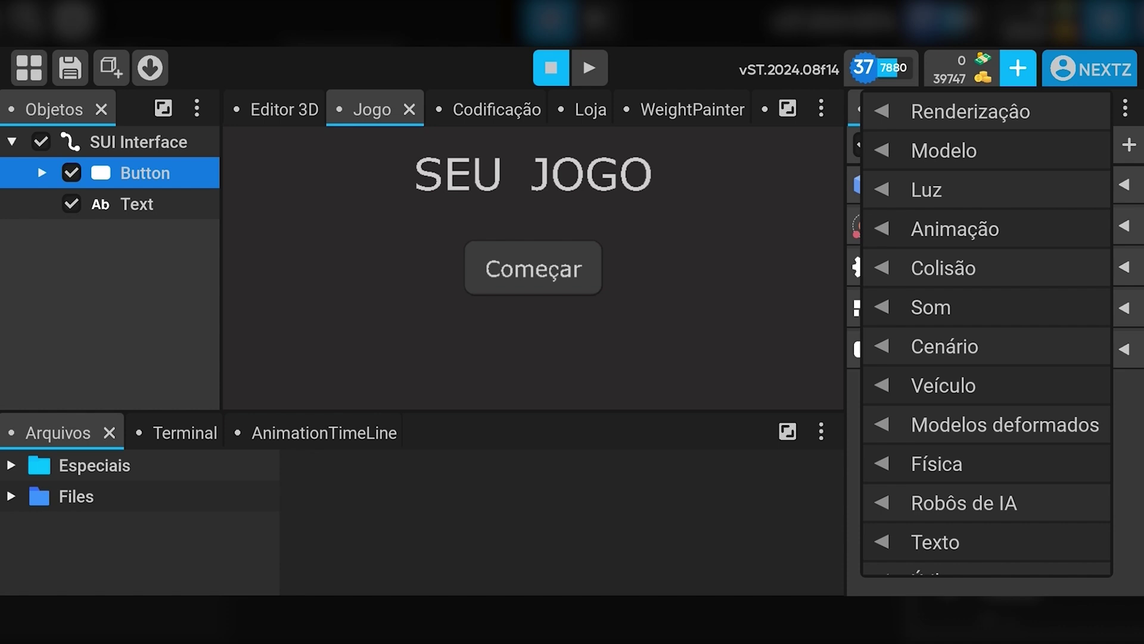
pyautogui.moveTo(905, 312); pyautogui.dragTo(1000, 307)
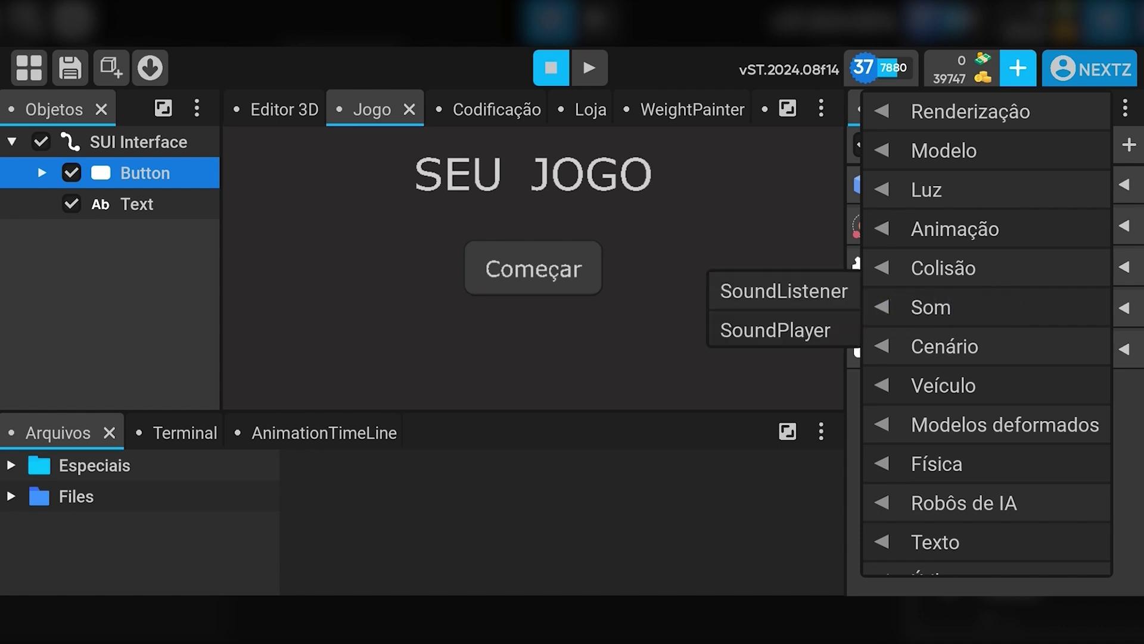
pyautogui.click(815, 332)
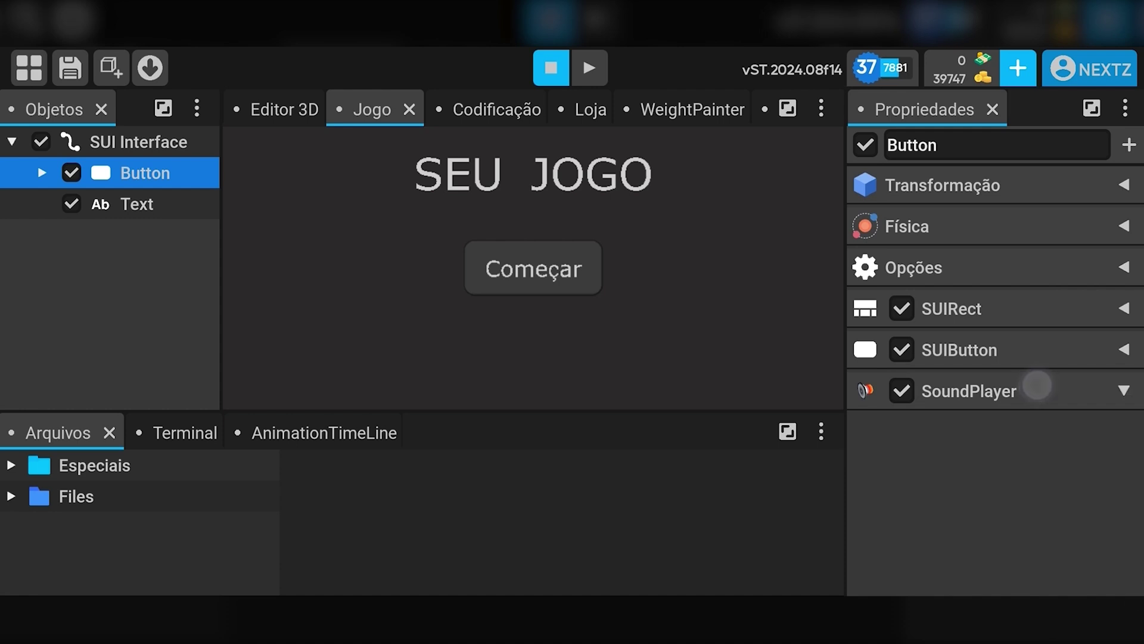
pyautogui.click(1037, 386)
# Set the Button's SoundPlayer to 2D mode with play on start turned off
pyautogui.moveTo(1085, 390); pyautogui.dragTo(1091, 223)
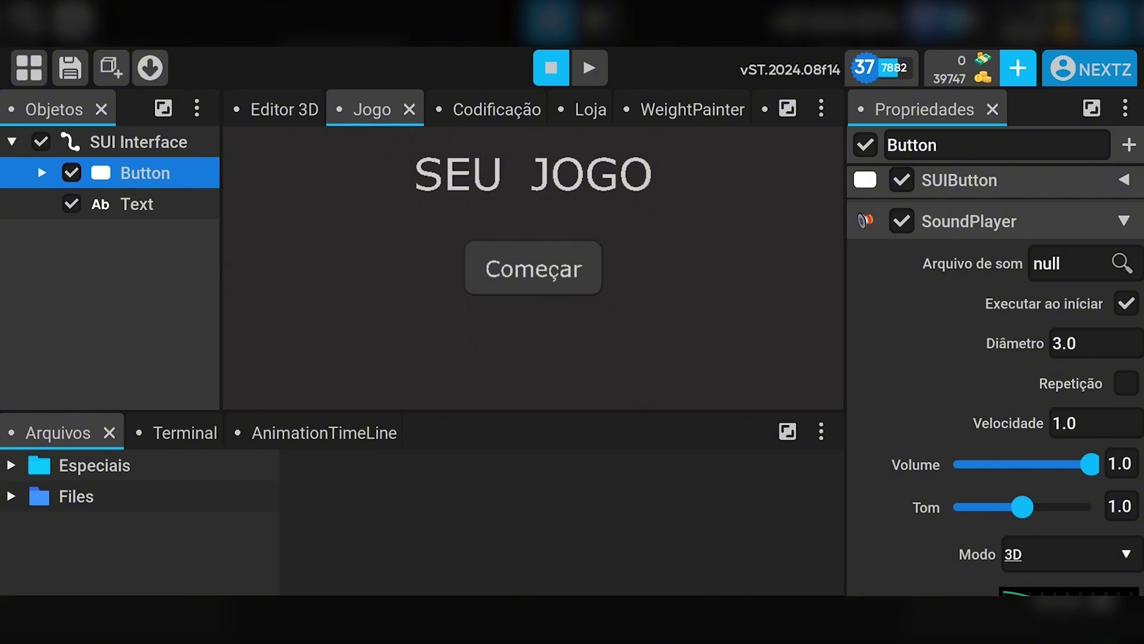
pyautogui.moveTo(1091, 390); pyautogui.dragTo(1090, 255)
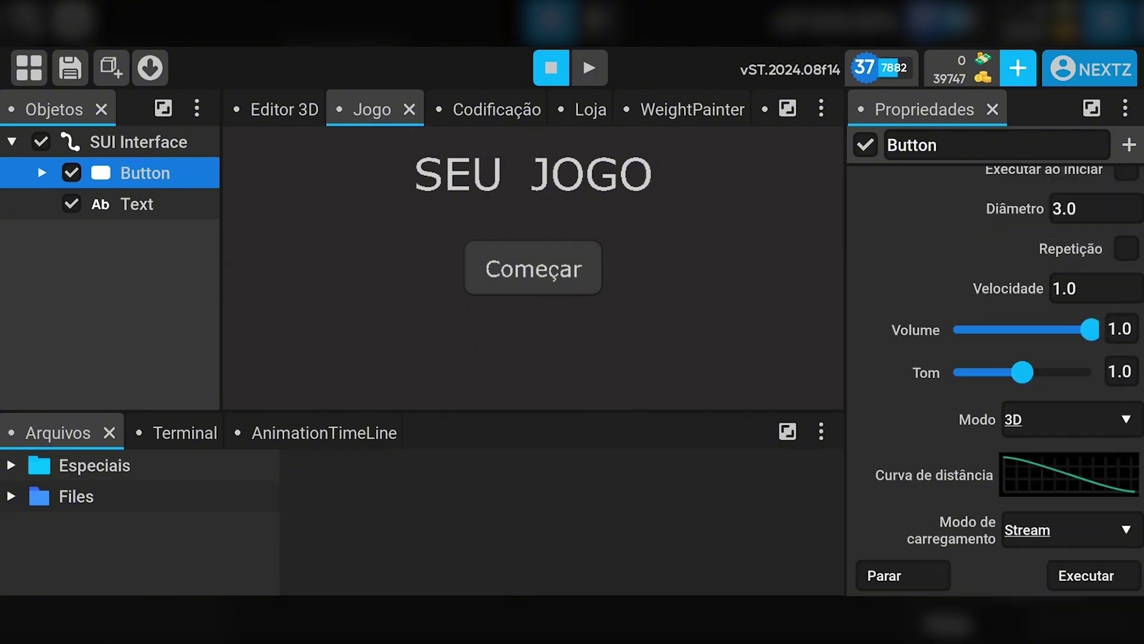
pyautogui.click(1086, 425)
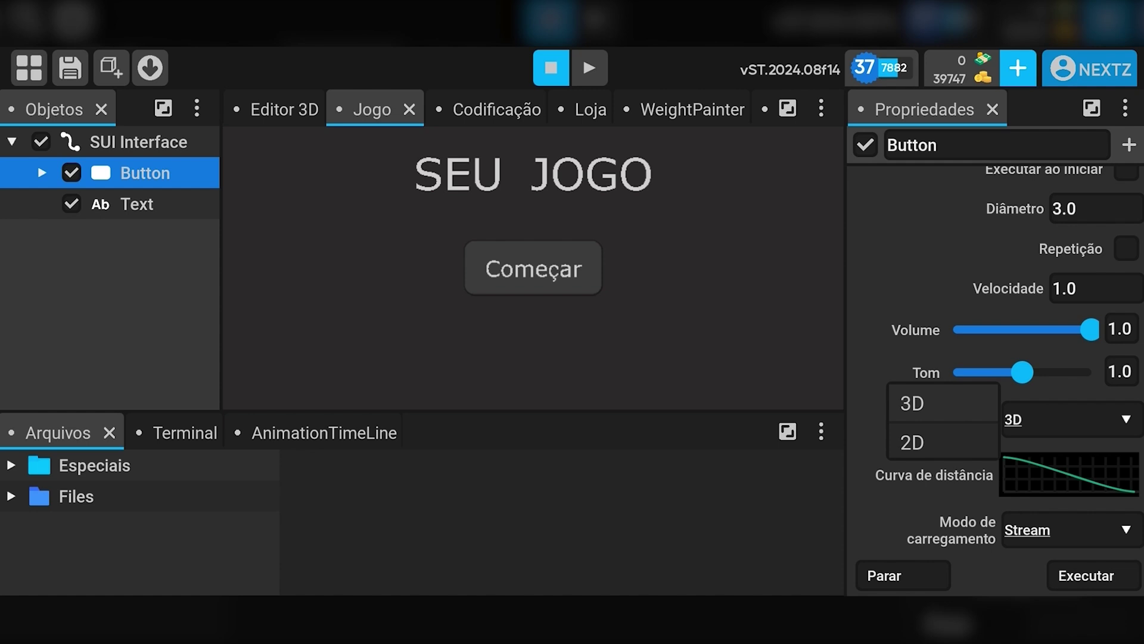
pyautogui.click(958, 441)
pyautogui.moveTo(1005, 244); pyautogui.dragTo(1006, 408)
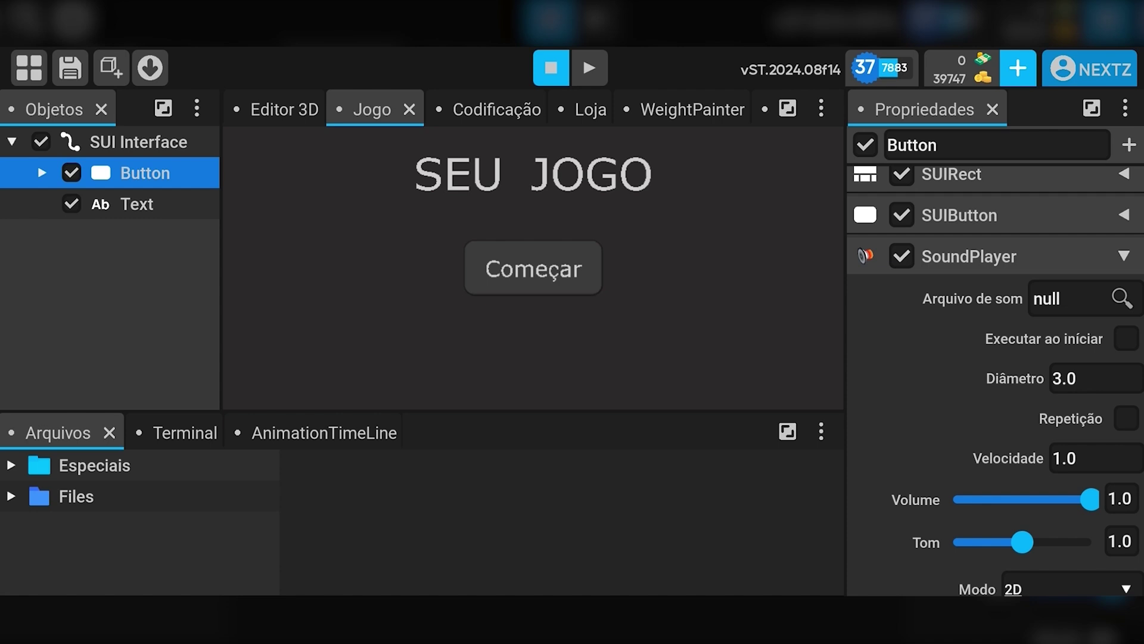
# Start importing a device file into the Files > Sons folder
pyautogui.click(52, 493)
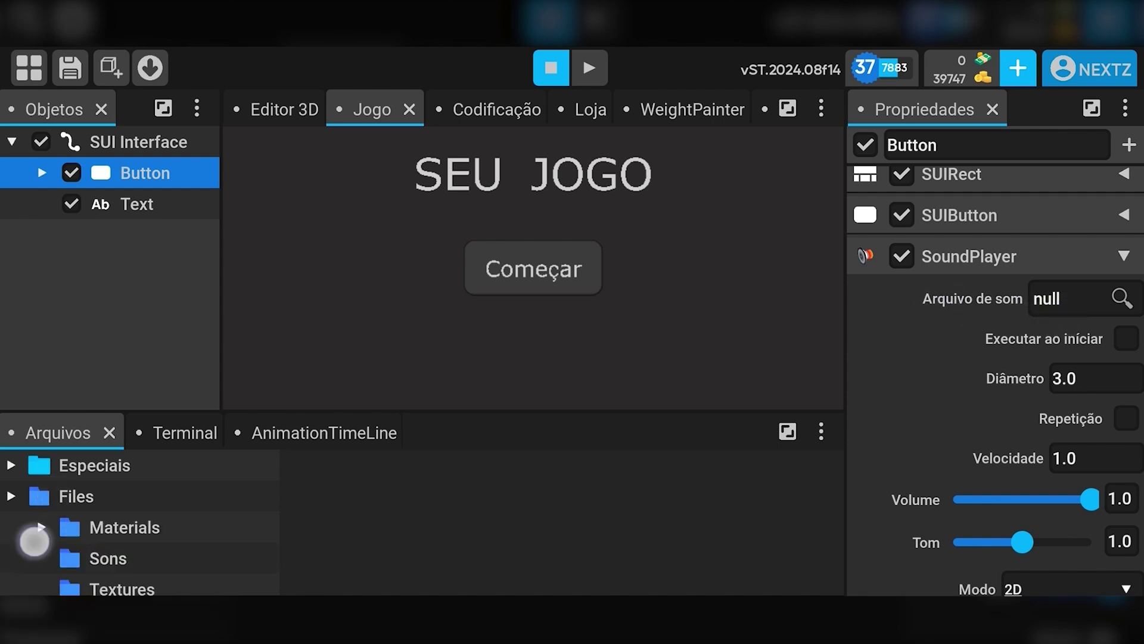
pyautogui.moveTo(34, 541); pyautogui.dragTo(31, 468)
pyautogui.click(113, 518)
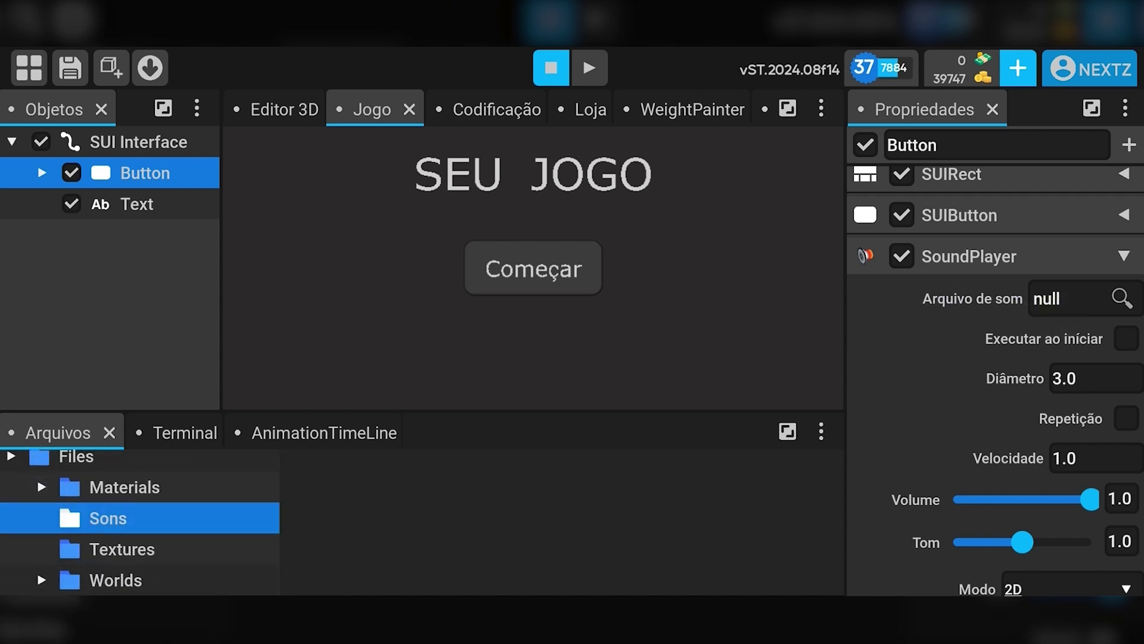
pyautogui.rightClick(136, 521)
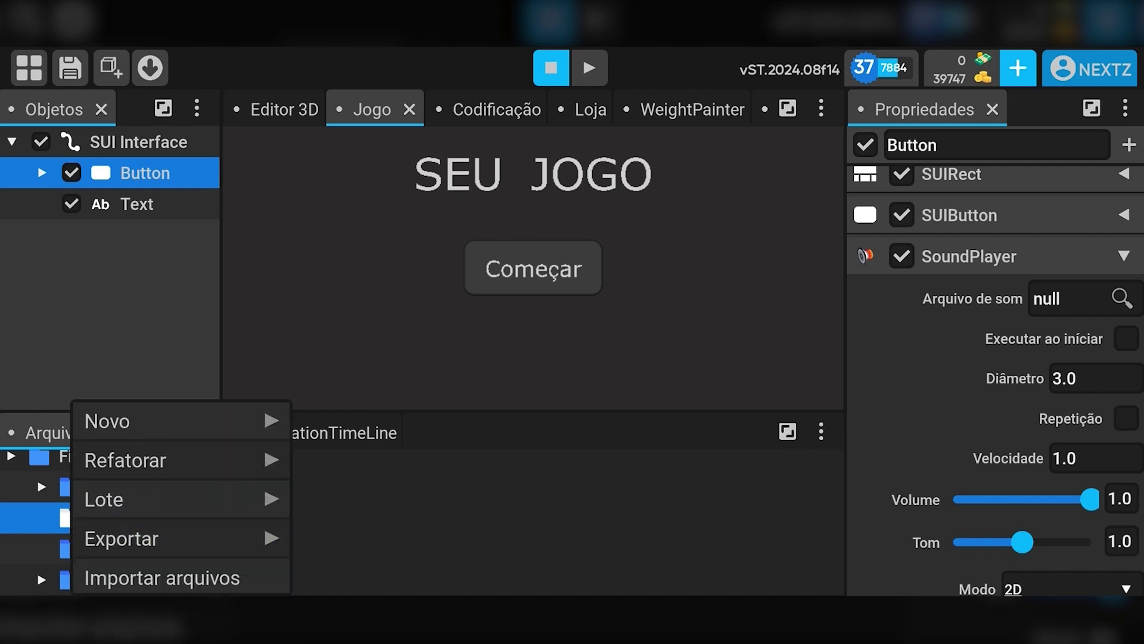
pyautogui.click(239, 569)
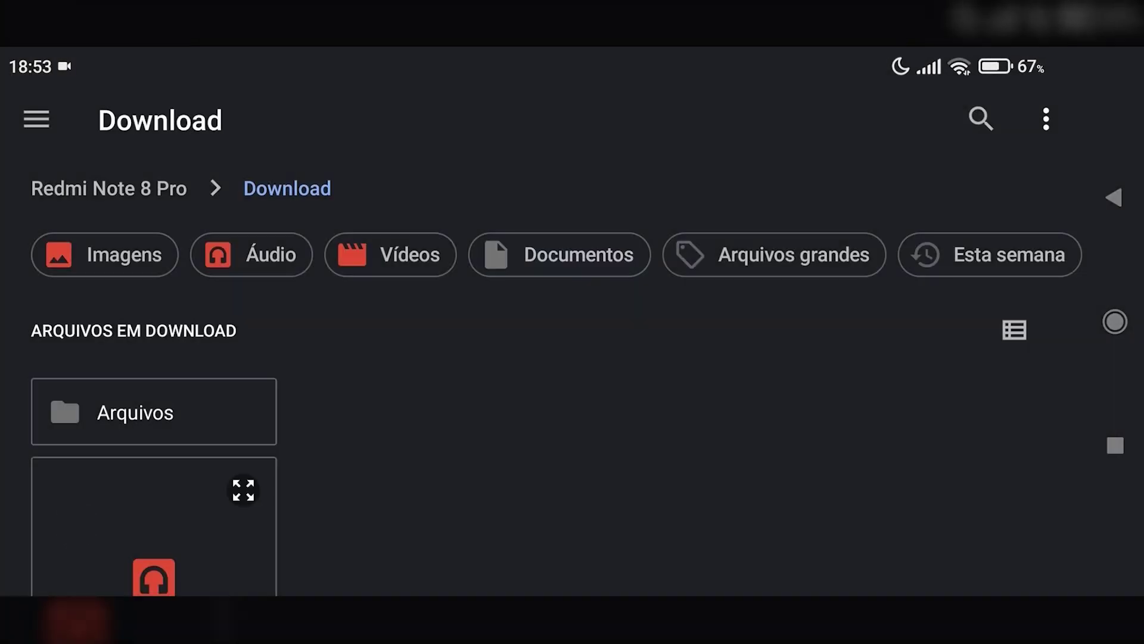
# Pick the click-button audio file from the Download folder to import
pyautogui.moveTo(92, 453); pyautogui.dragTo(77, 268)
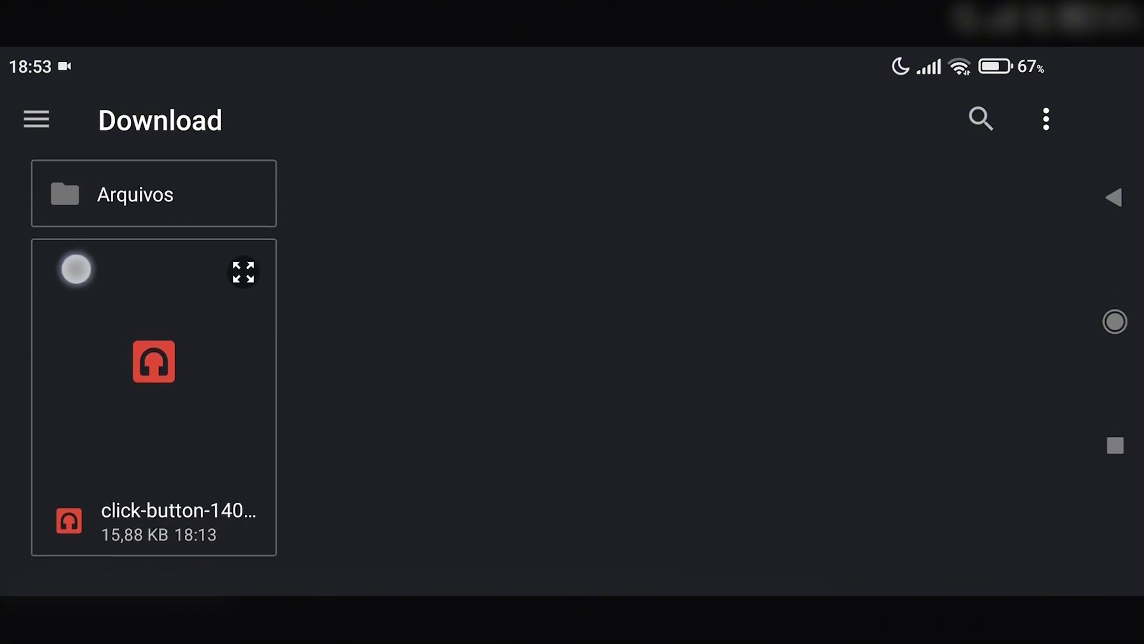
pyautogui.click(102, 407)
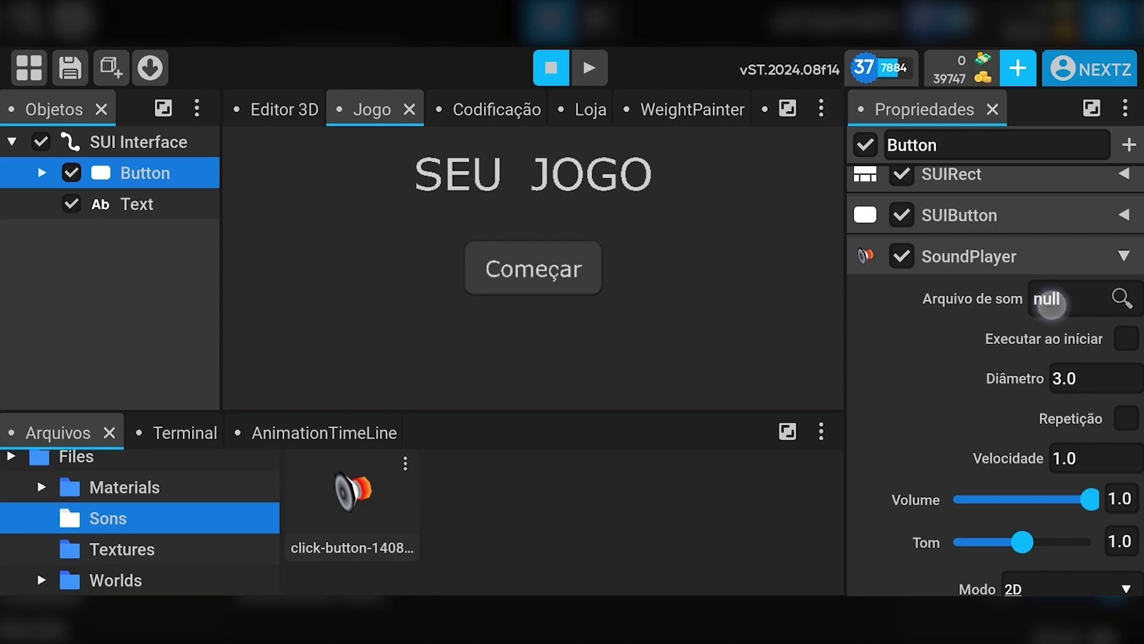
# Assign click-button-140881.mp3 from Files > Sons as the SoundPlayer's sound file
pyautogui.click(1049, 299)
pyautogui.click(48, 216)
pyautogui.click(106, 249)
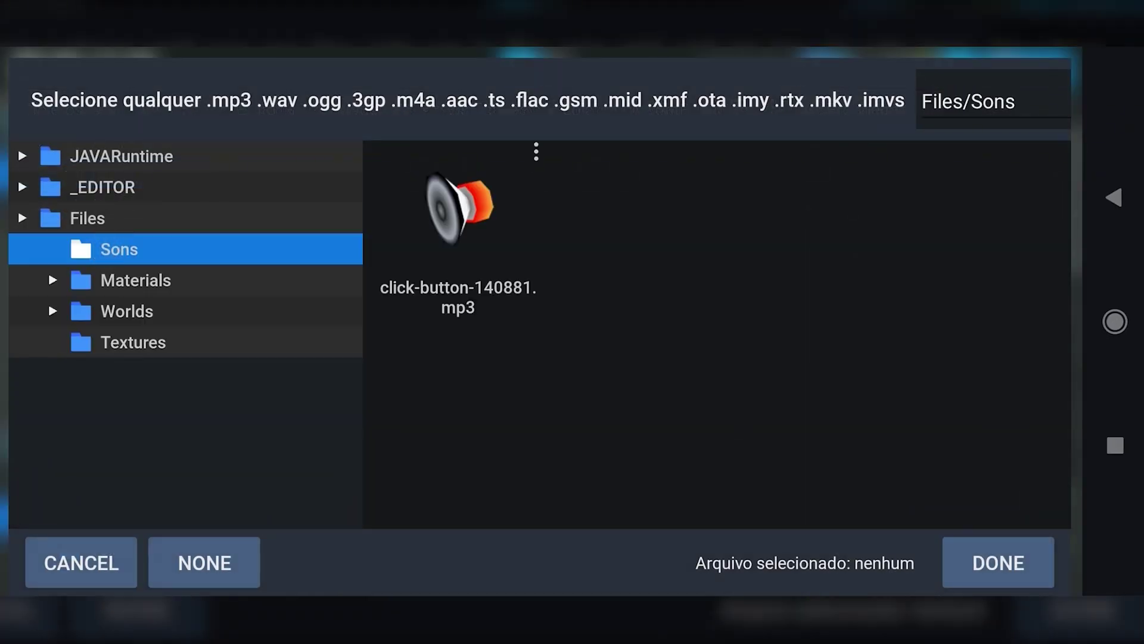
pyautogui.click(457, 209)
pyautogui.click(999, 562)
pyautogui.moveTo(1080, 375); pyautogui.dragTo(1079, 236)
pyautogui.rightClick(649, 511)
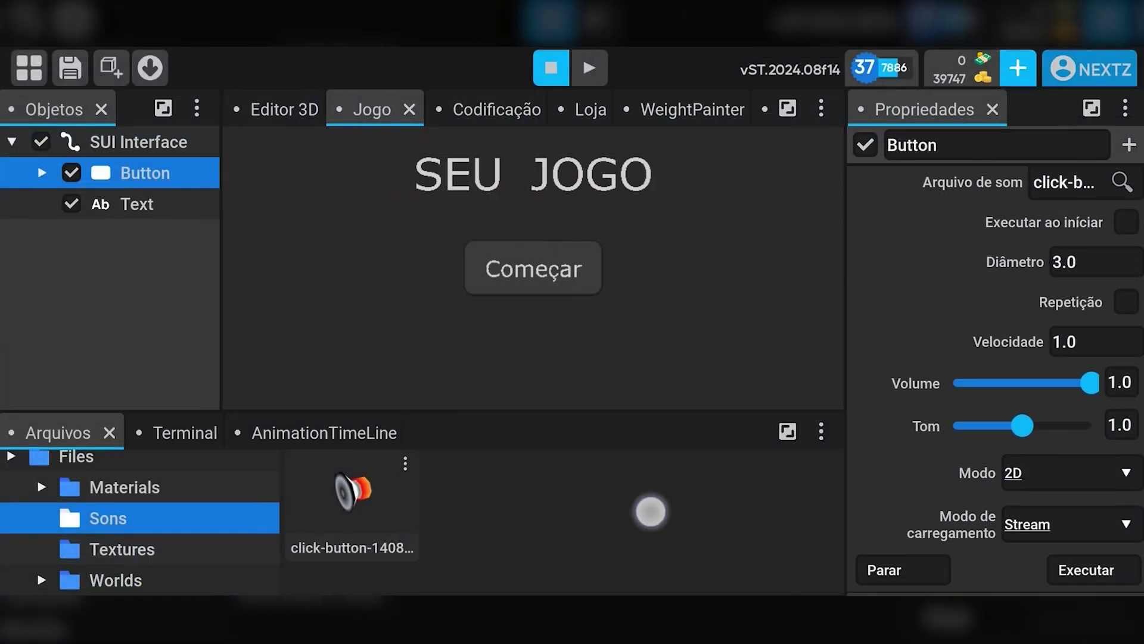
# Create a Java script named SUISoundPlayer in Sons and open it full-screen in the code editor
pyautogui.click(731, 424)
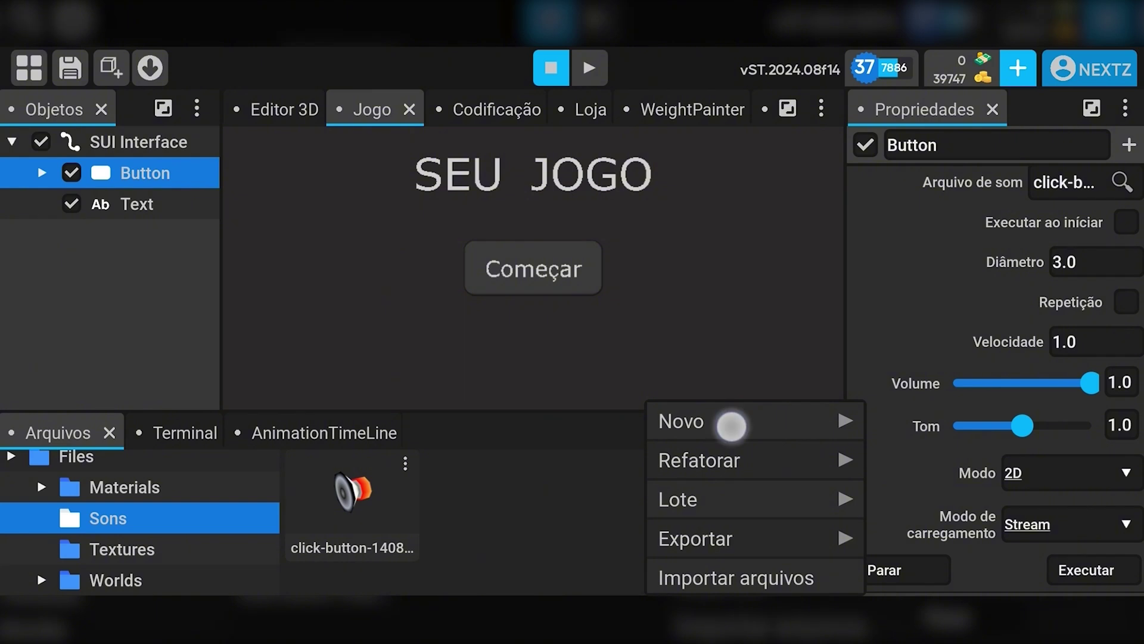
pyautogui.click(922, 225)
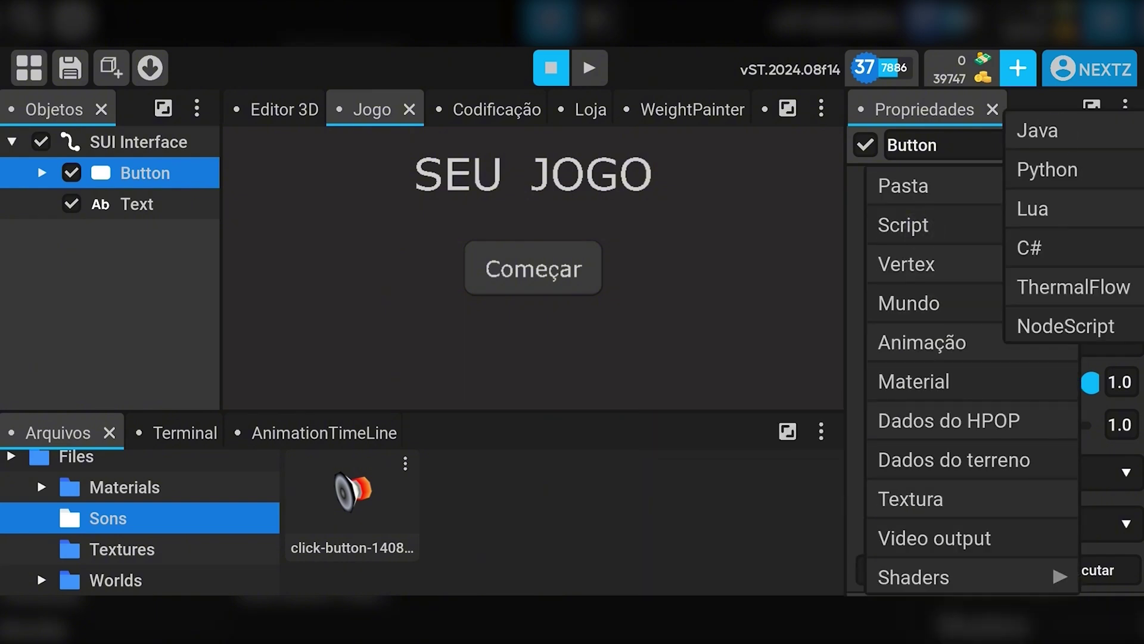
pyautogui.click(1037, 131)
pyautogui.click(689, 247)
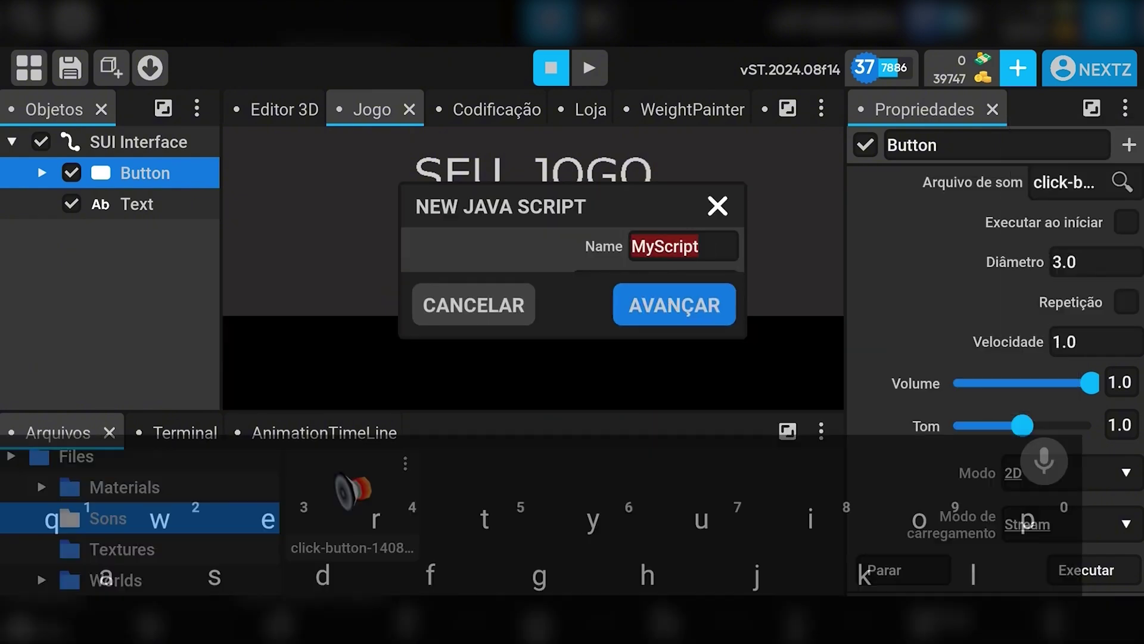
pyautogui.press('BackSpace')
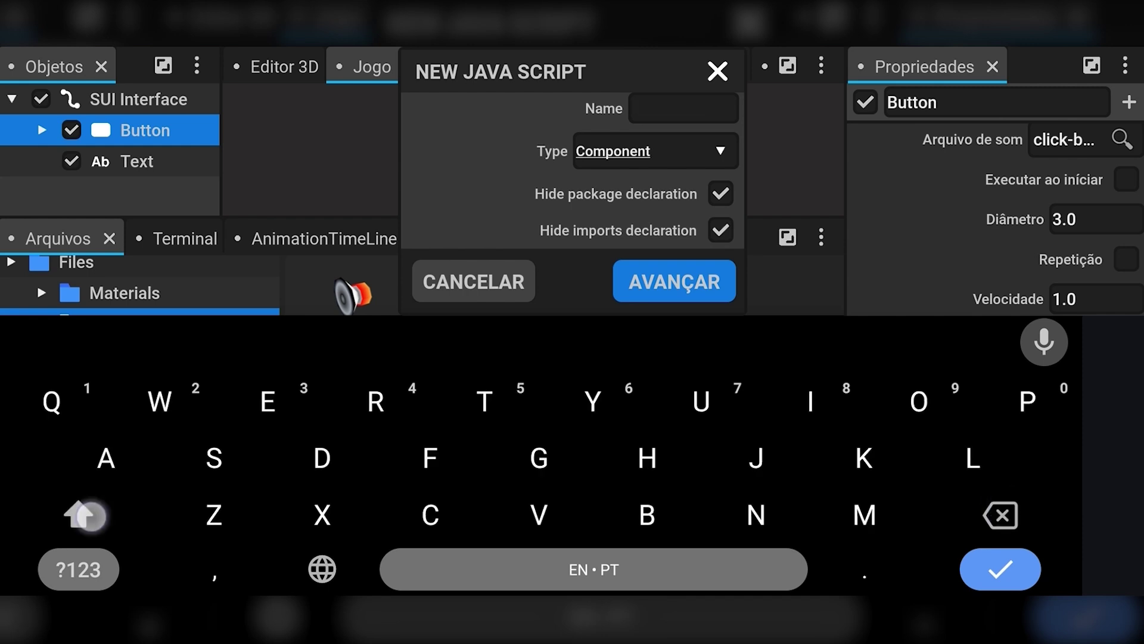
pyautogui.write('SUISoun')
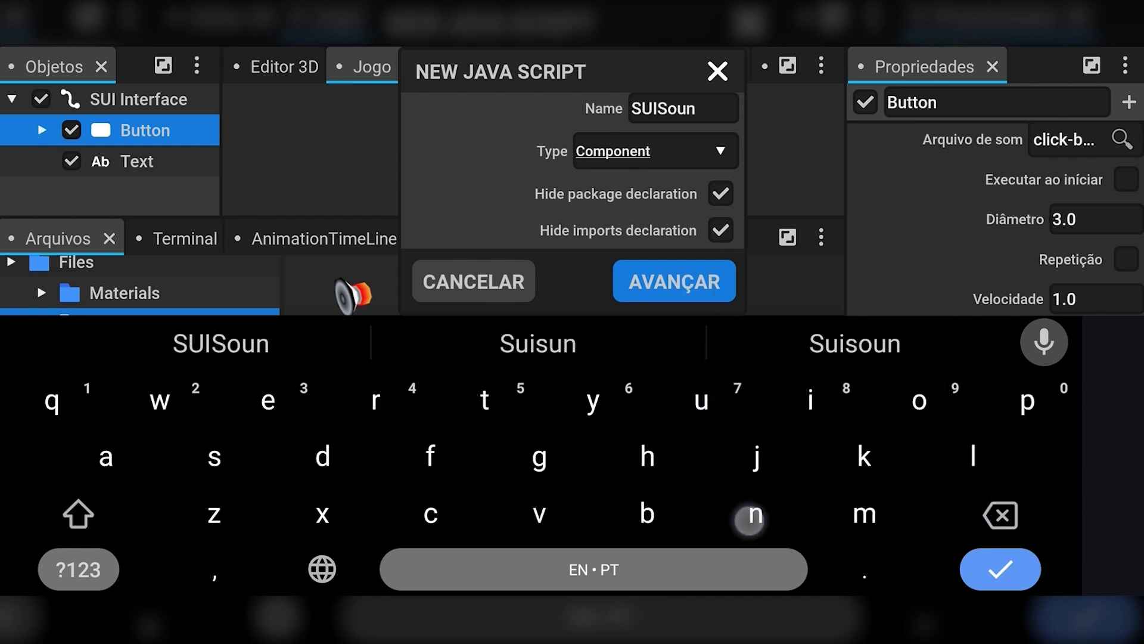
pyautogui.write('dPlayer')
pyautogui.press('Return')
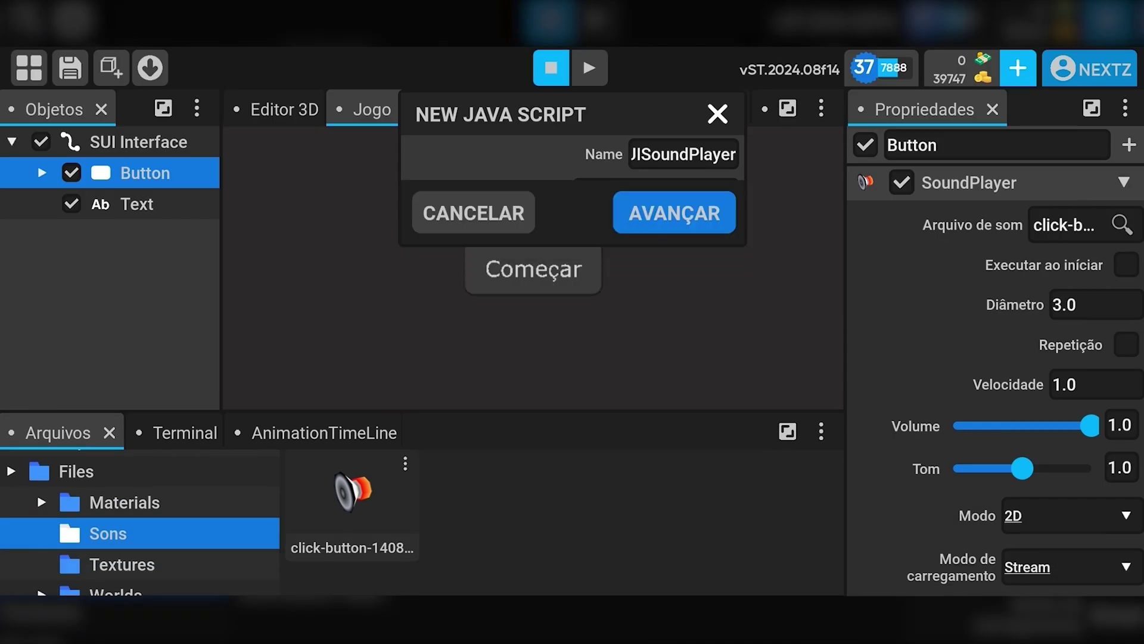
pyautogui.click(649, 210)
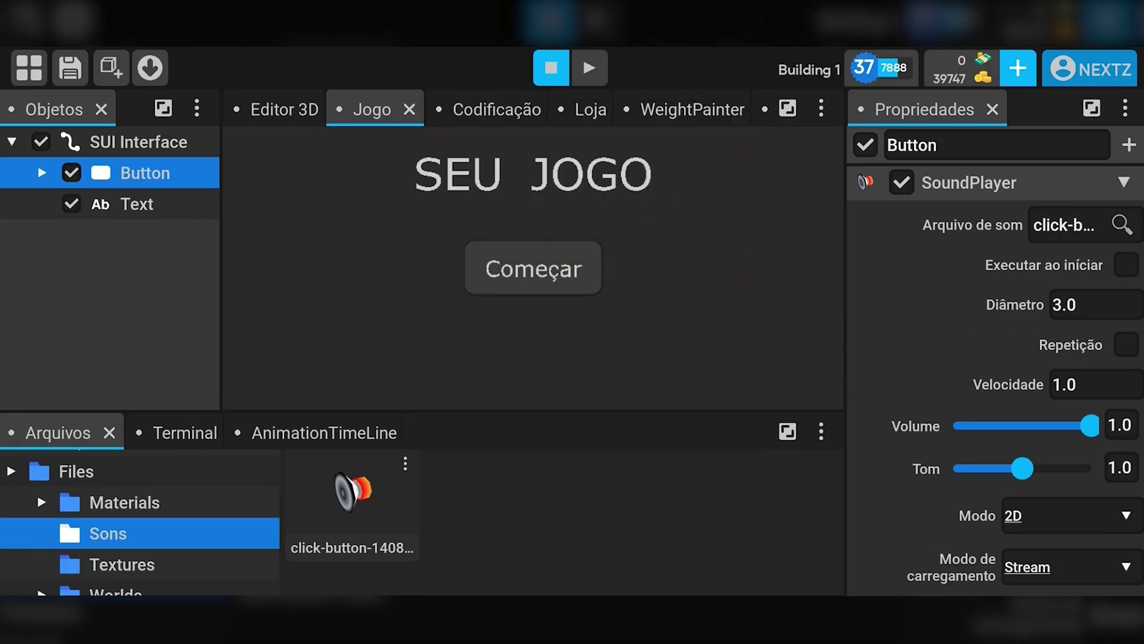
pyautogui.click(352, 495)
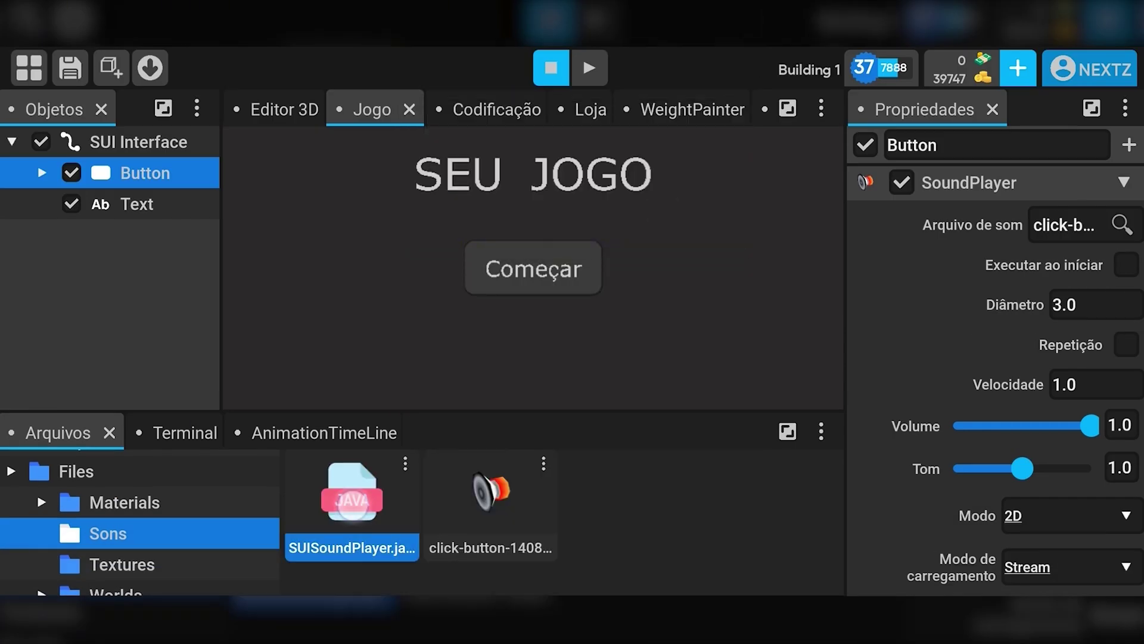
pyautogui.click(793, 146)
pyautogui.click(134, 141)
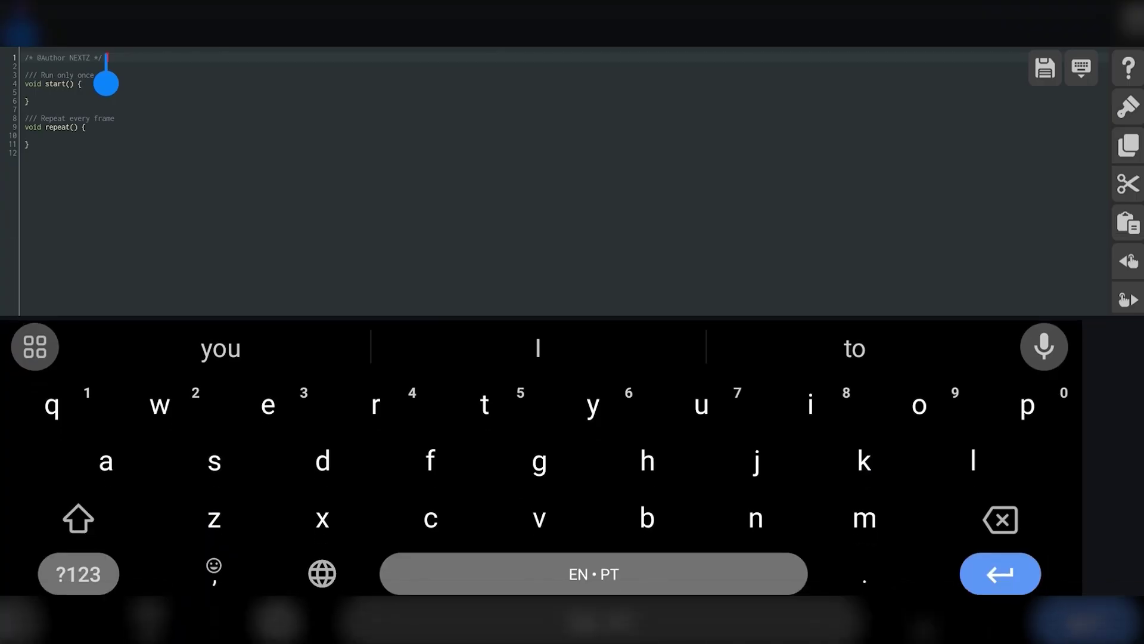
pyautogui.click(77, 572)
pyautogui.write('@')
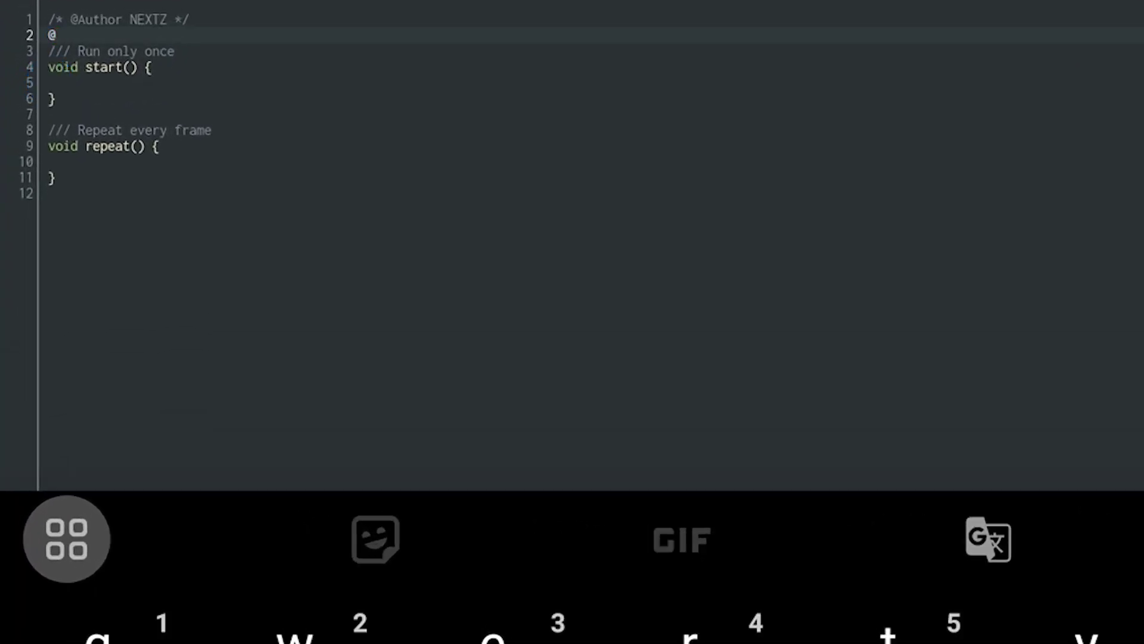
pyautogui.write('Au')
pyautogui.write('toWired ')
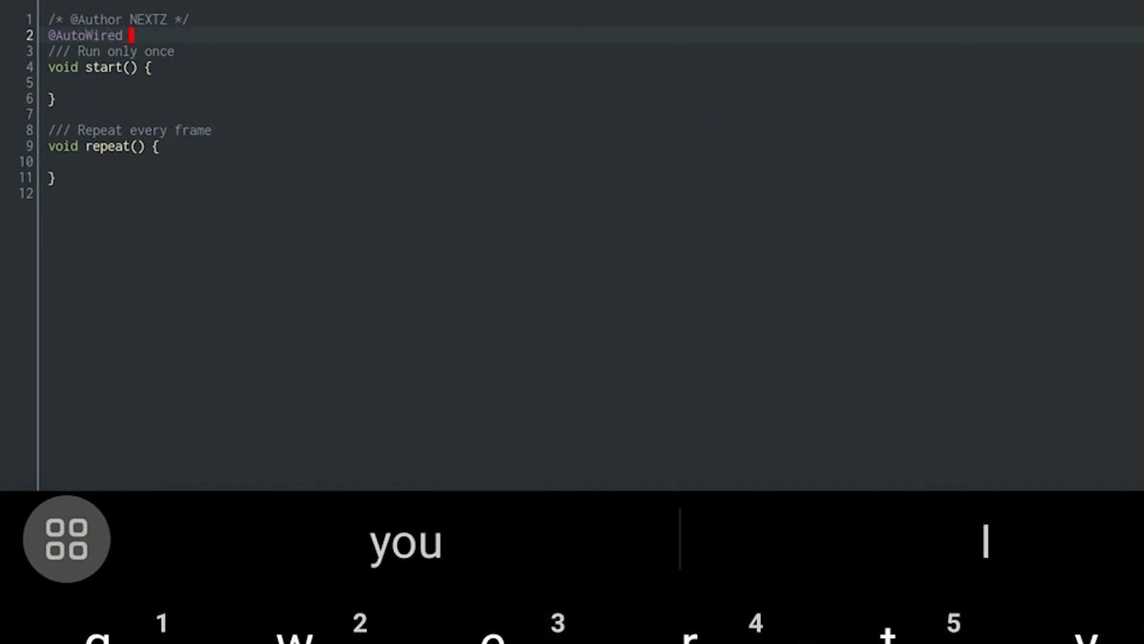
pyautogui.write('private ')
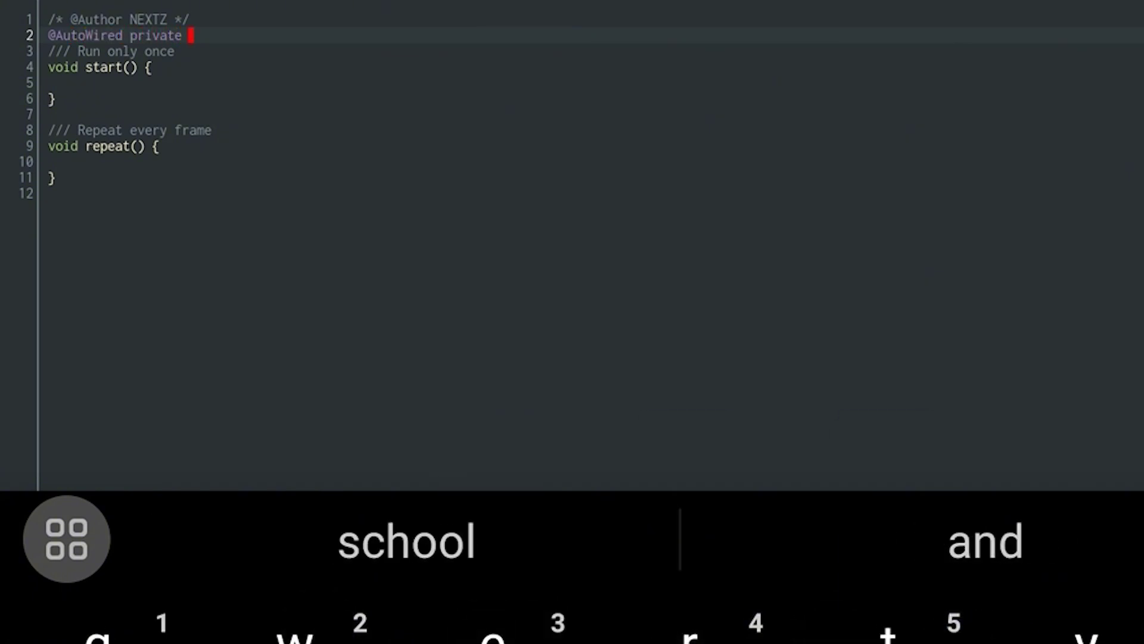
pyautogui.write('SUIB')
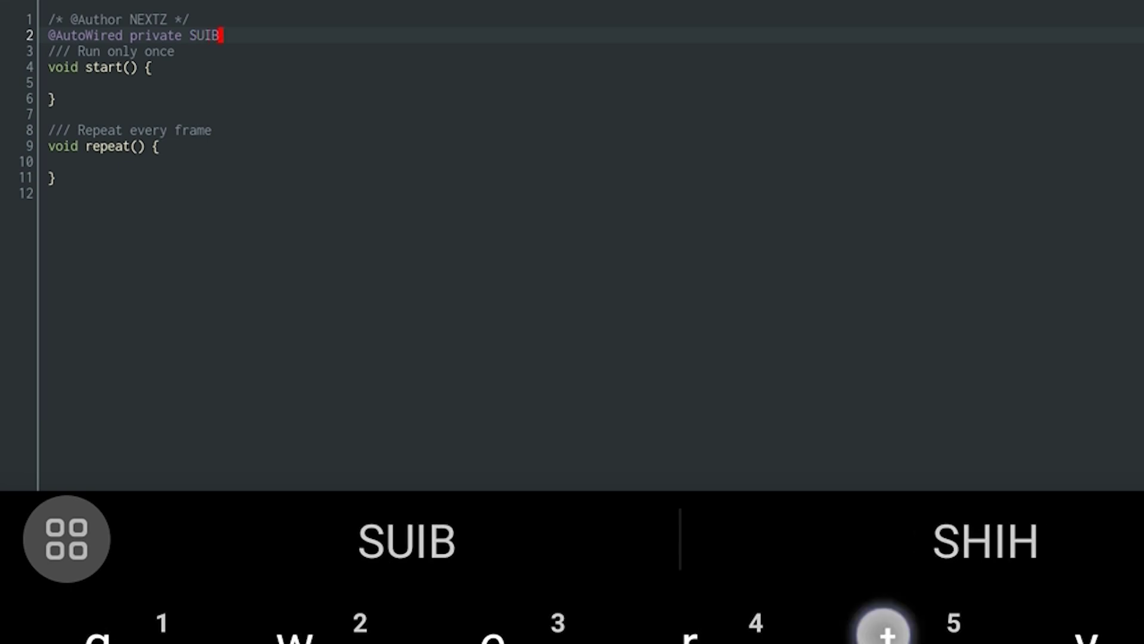
pyautogui.write('utton button;')
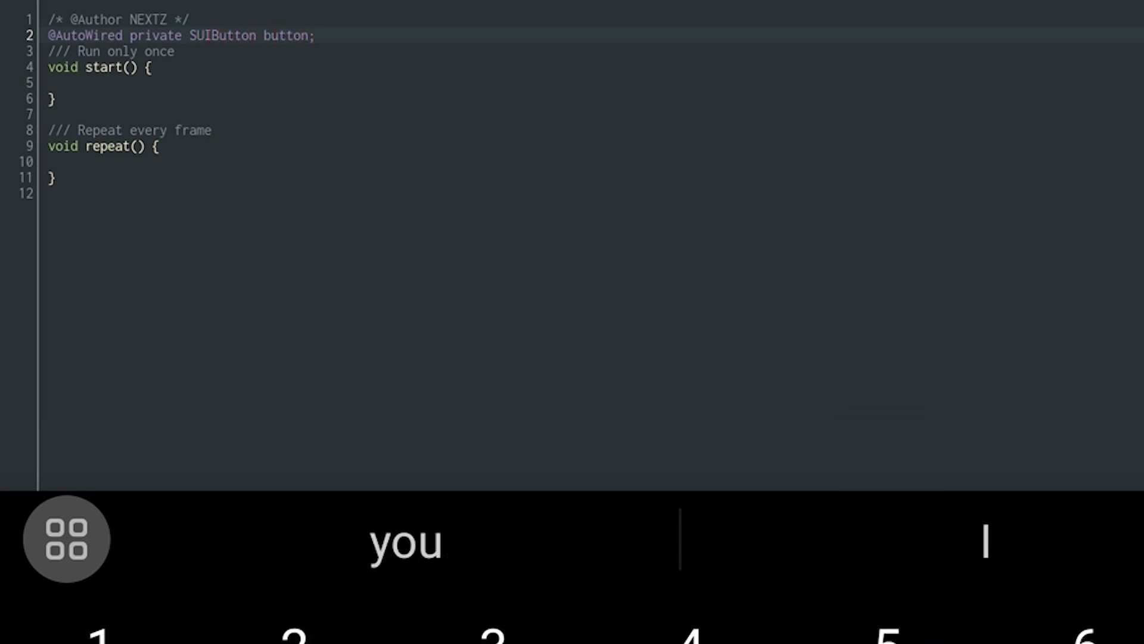
pyautogui.press('Return')
pyautogui.write('@Auto')
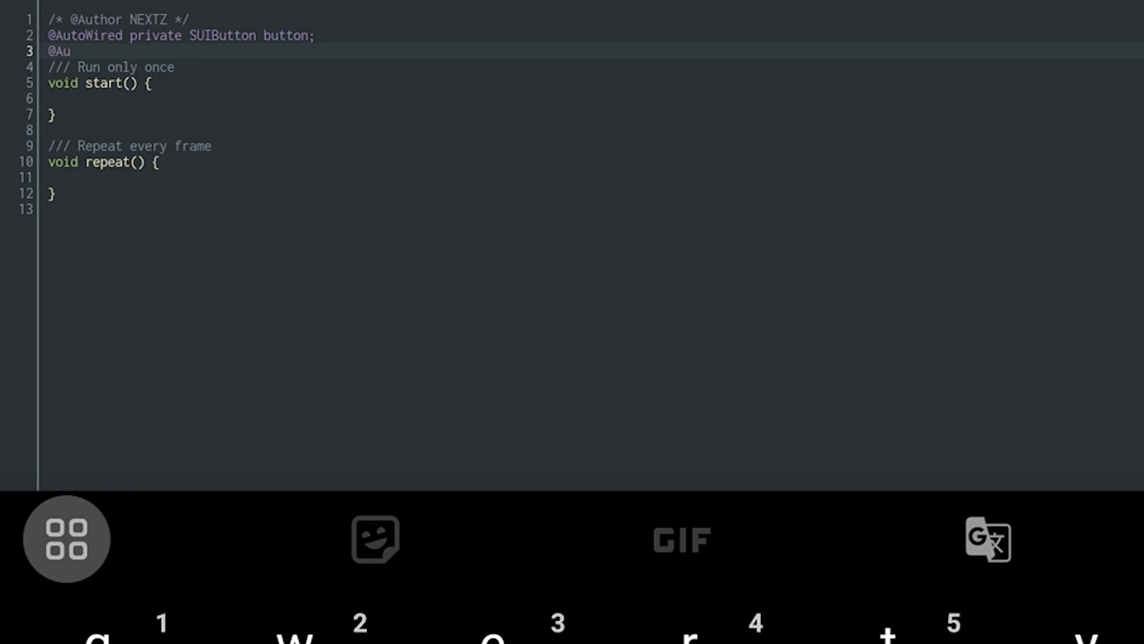
pyautogui.write('Wire')
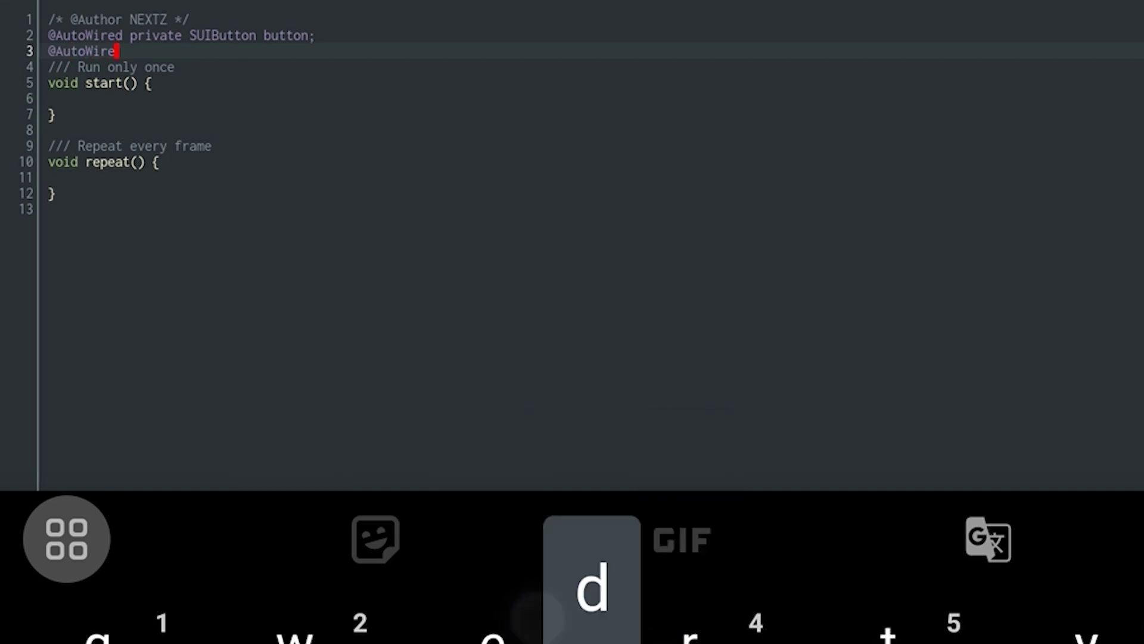
pyautogui.write('d private S')
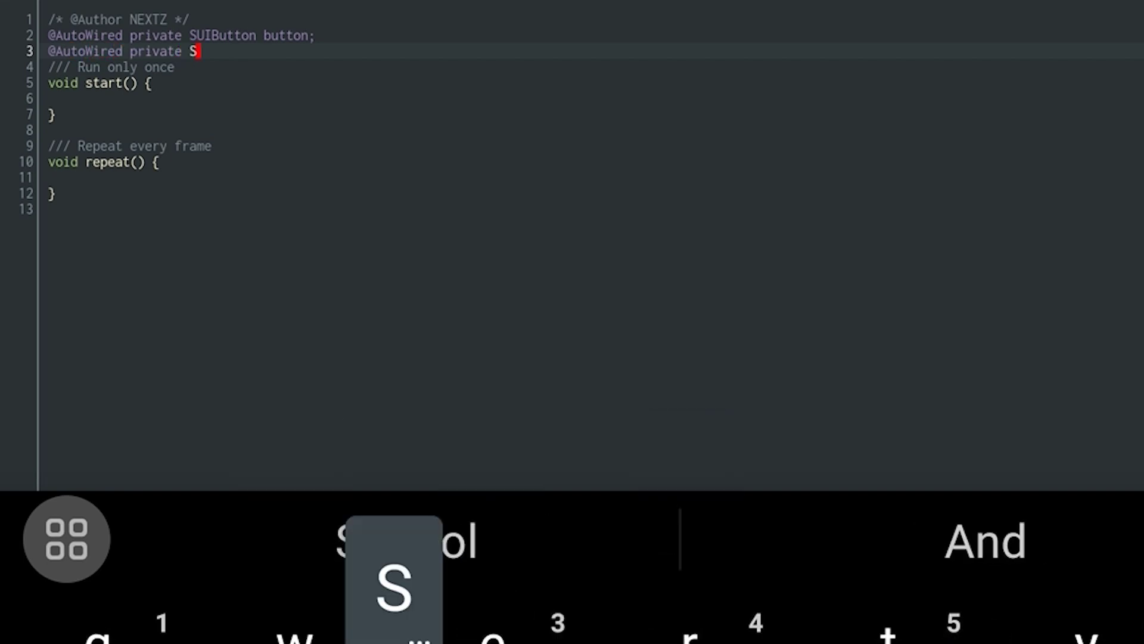
pyautogui.write('oundPlayer ')
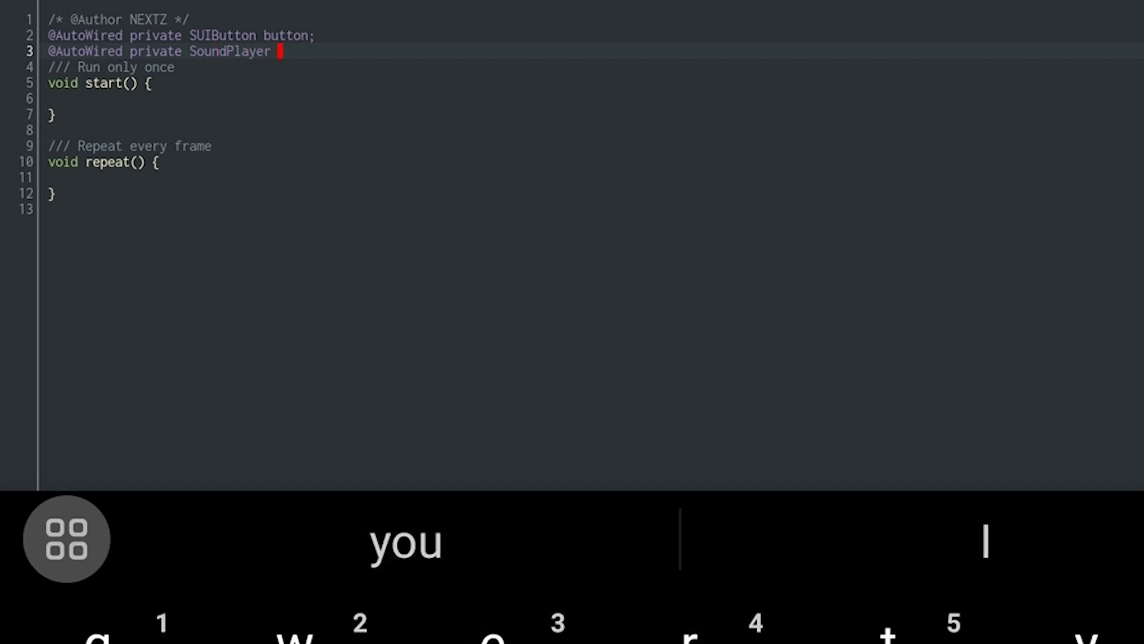
pyautogui.write('player;')
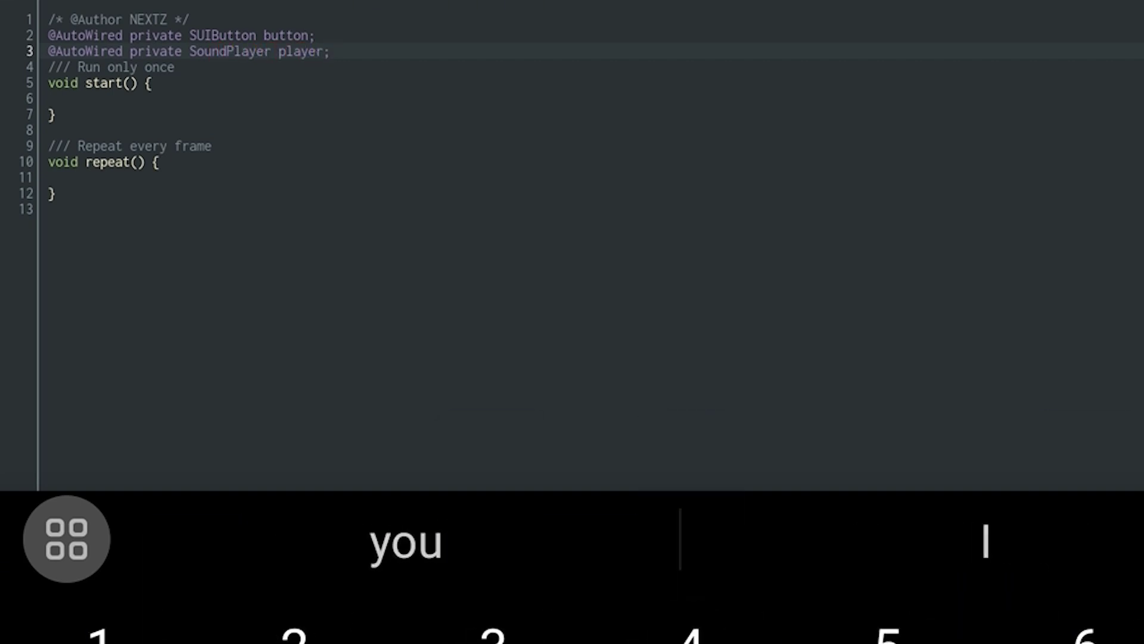
pyautogui.click(90, 98)
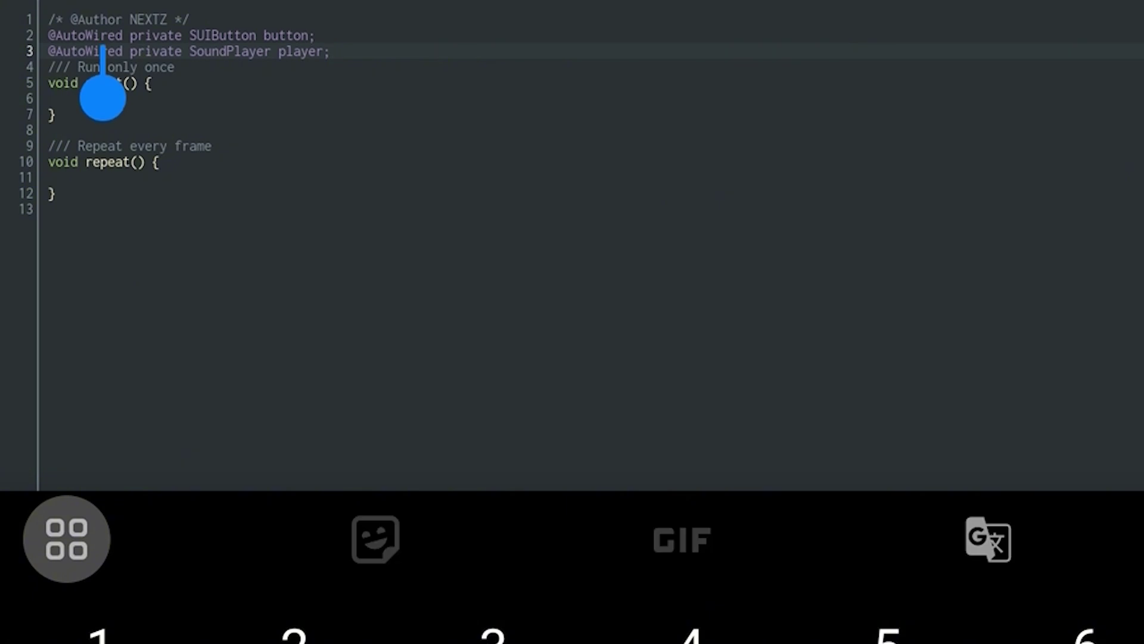
# Add if (button.isDown()) { player.play(); } inside repeat() and auto-format the code
pyautogui.click(51, 208)
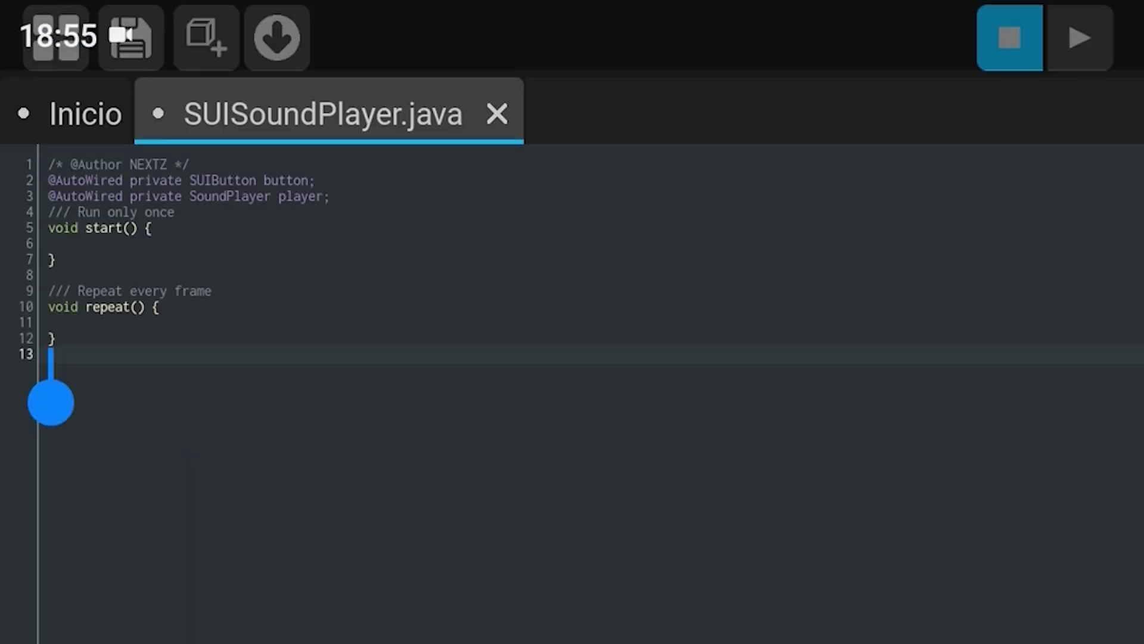
pyautogui.moveTo(51, 402); pyautogui.dragTo(191, 214)
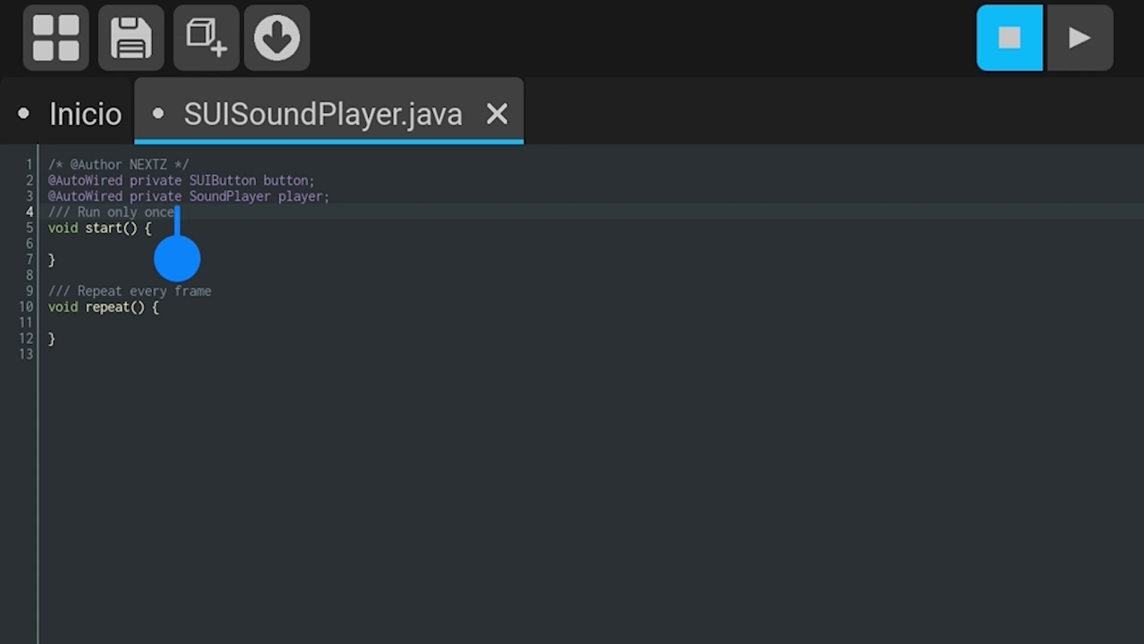
pyautogui.moveTo(414, 122); pyautogui.dragTo(224, 117)
pyautogui.click(81, 322)
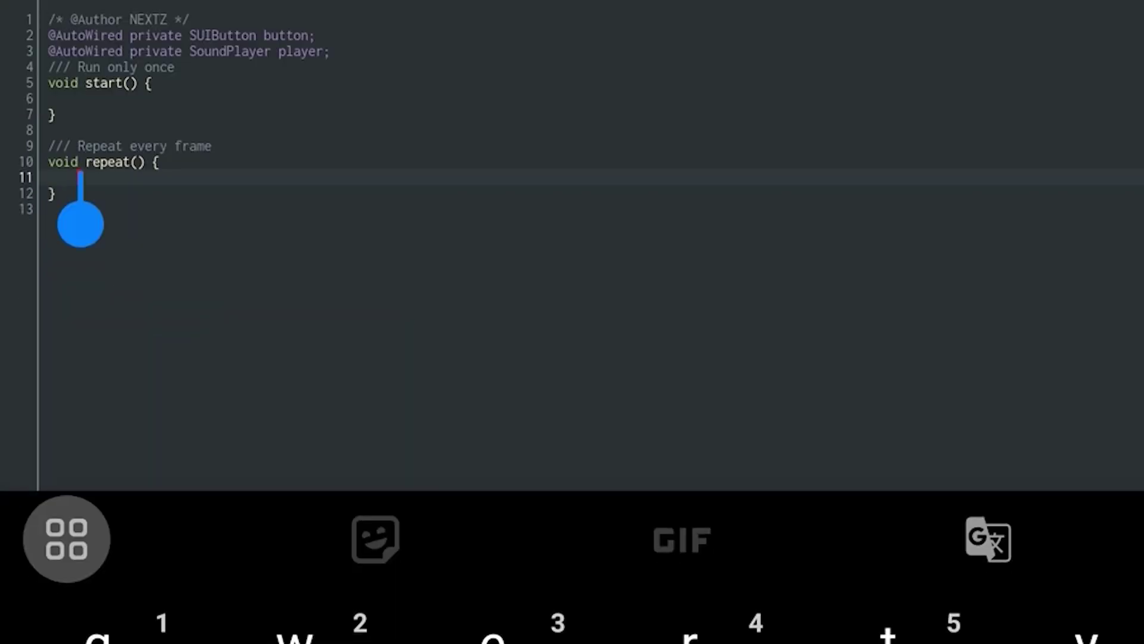
pyautogui.write('if(')
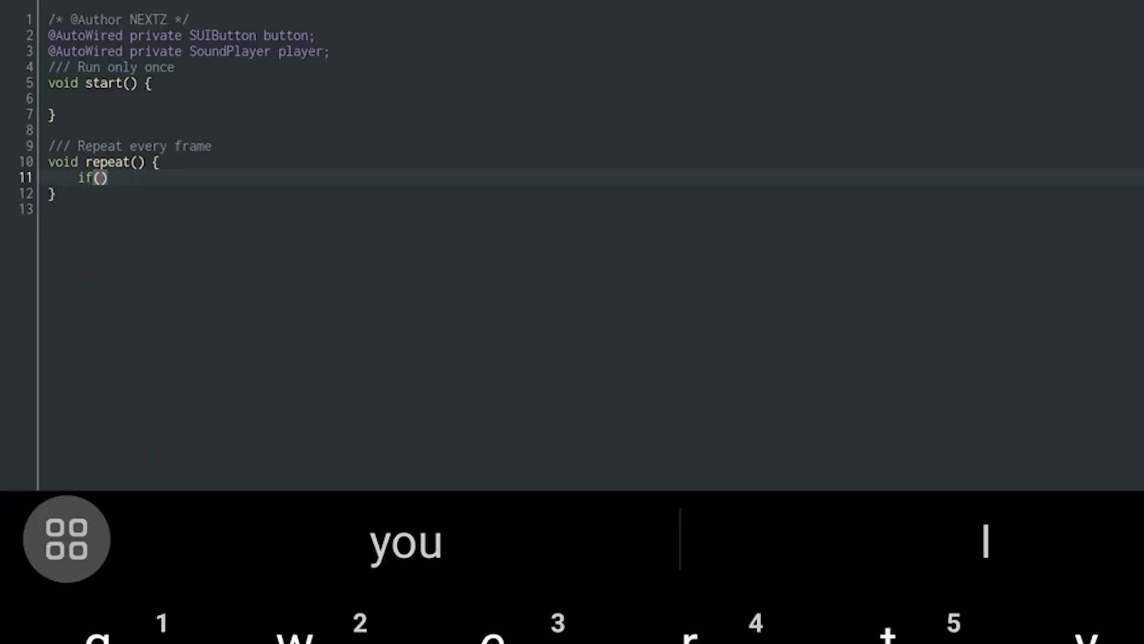
pyautogui.write('butto')
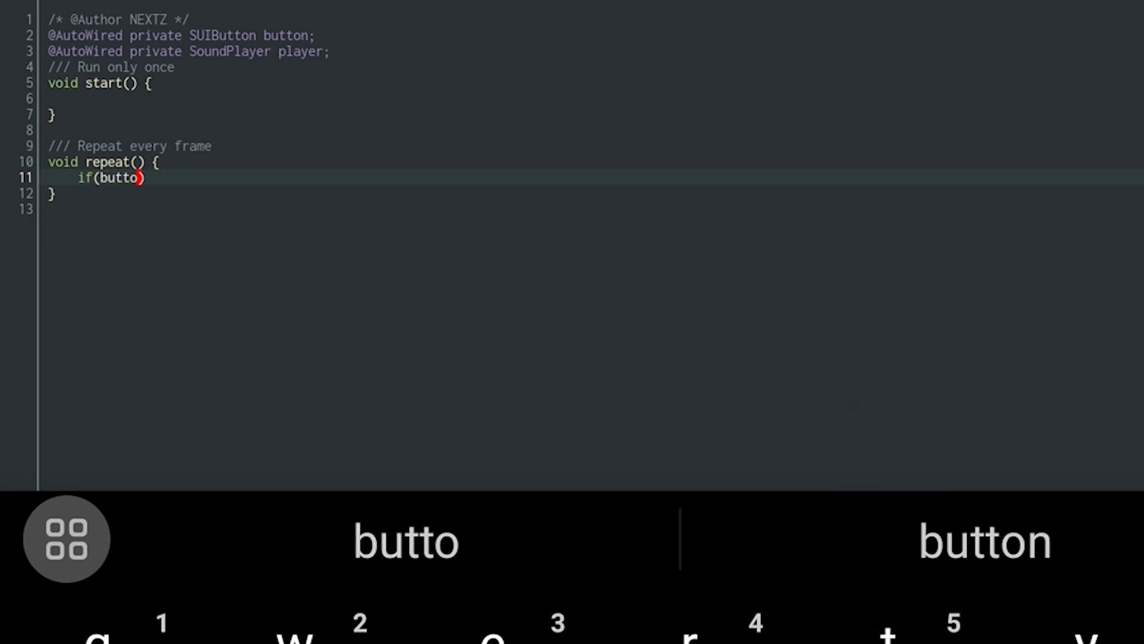
pyautogui.write('n.')
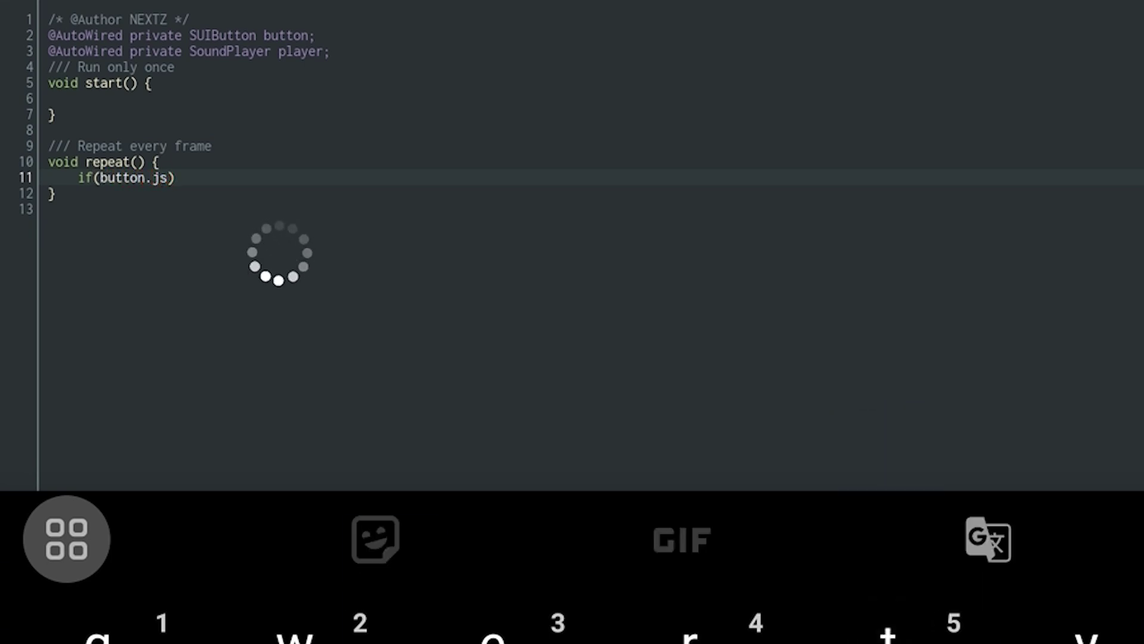
pyautogui.write('isDown')
pyautogui.click(250, 189)
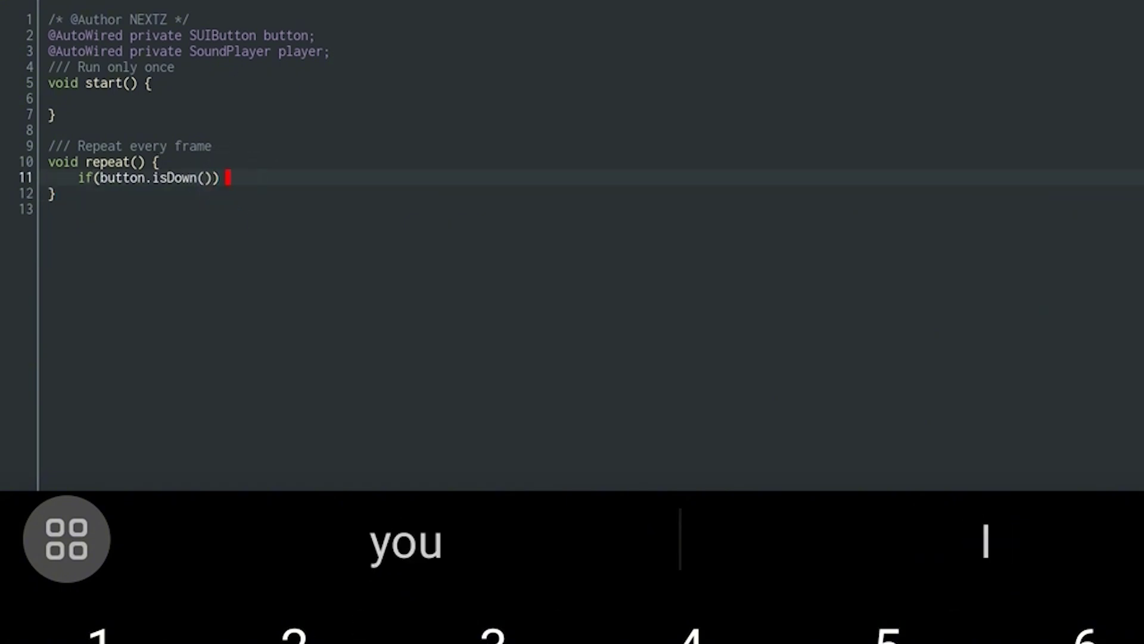
pyautogui.write('{')
pyautogui.press('Return')
pyautogui.write('p')
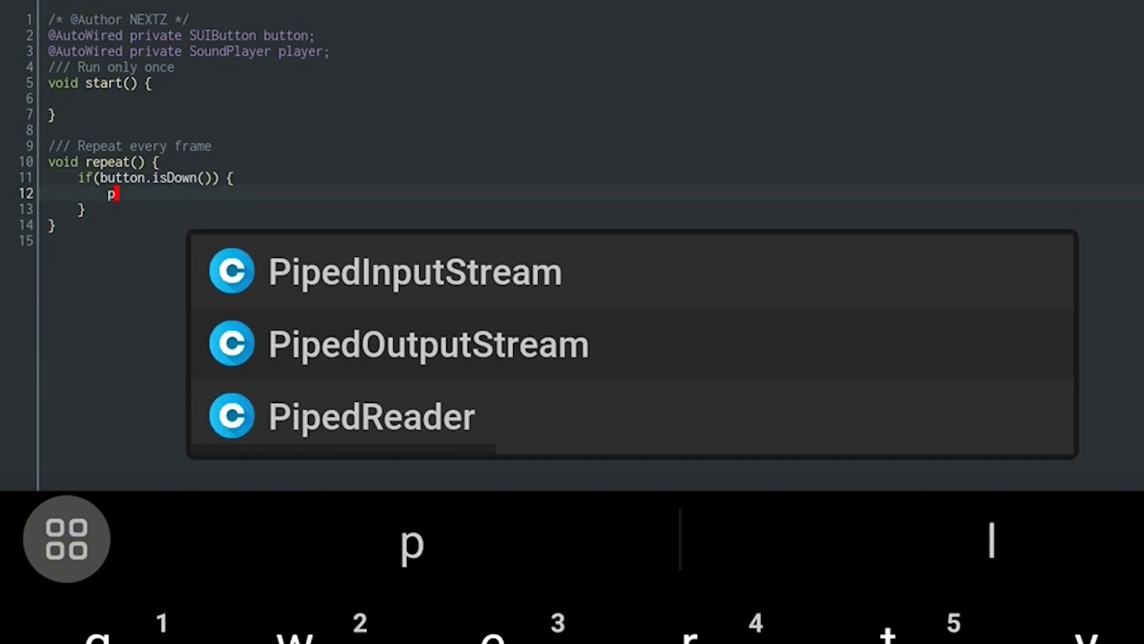
pyautogui.write('layer')
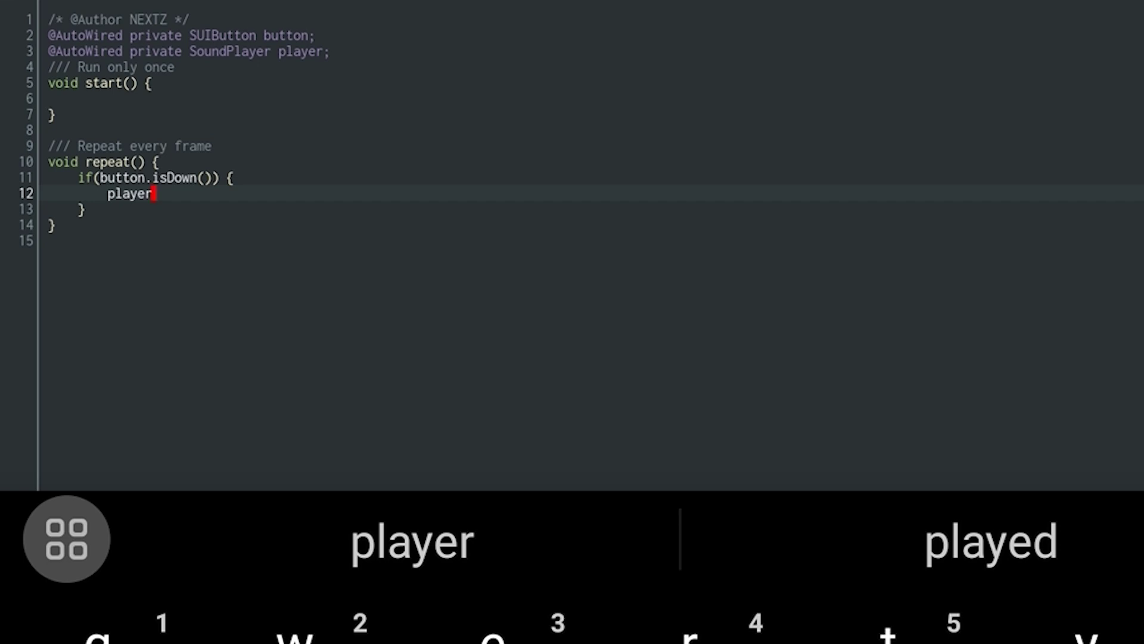
pyautogui.write('.play();')
pyautogui.click(80, 209)
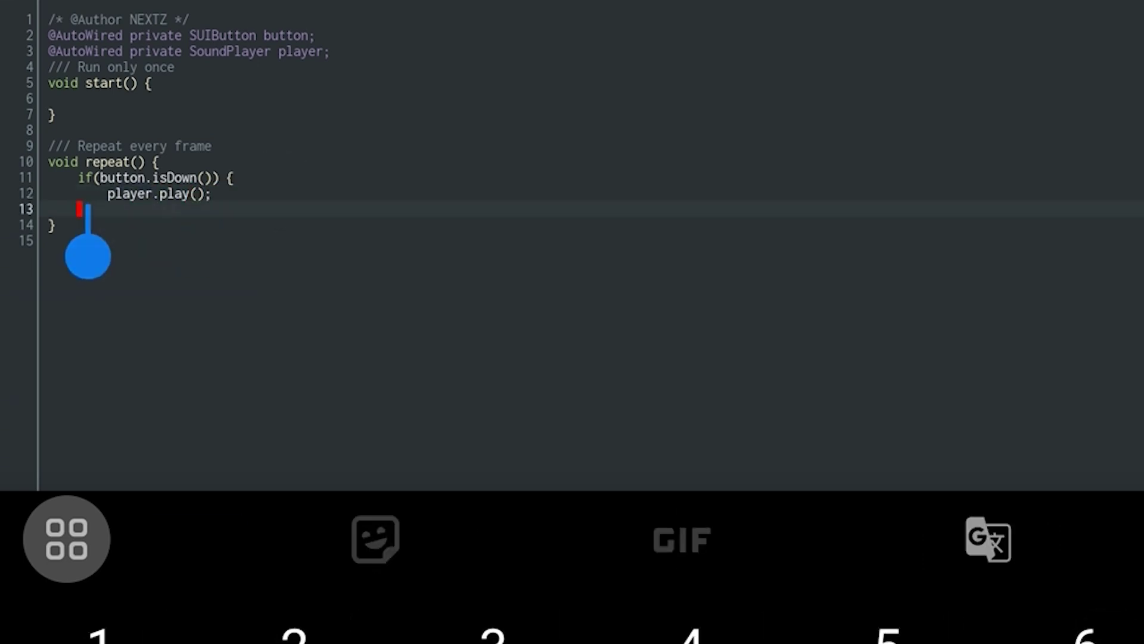
pyautogui.click(1128, 106)
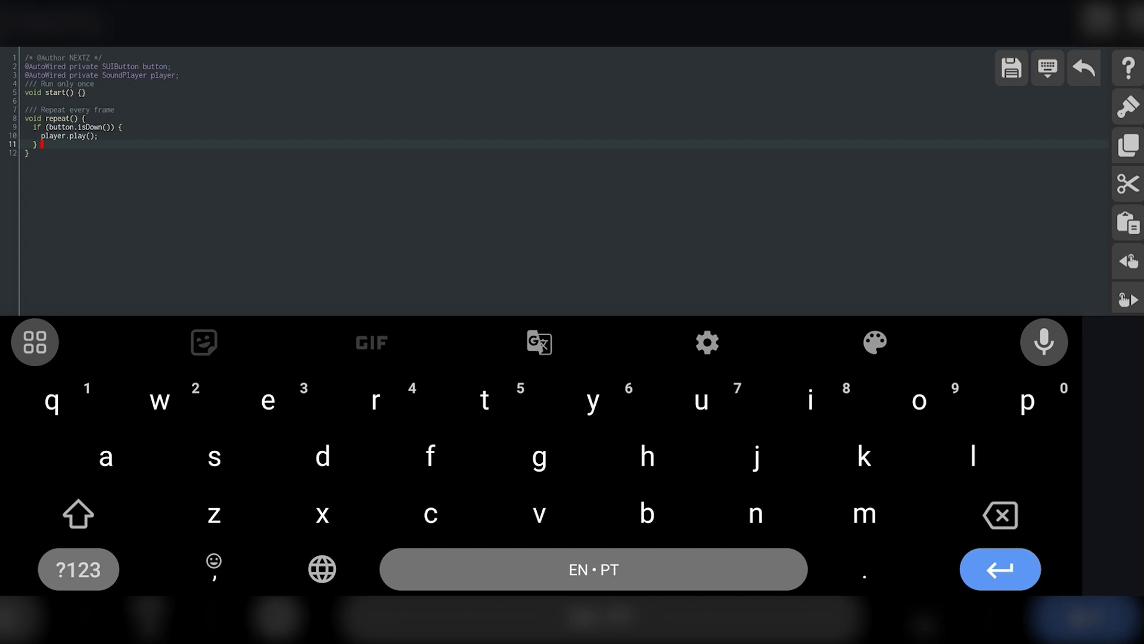
# Save SUISoundPlayer.java and return to the full editor layout
pyautogui.click(1012, 67)
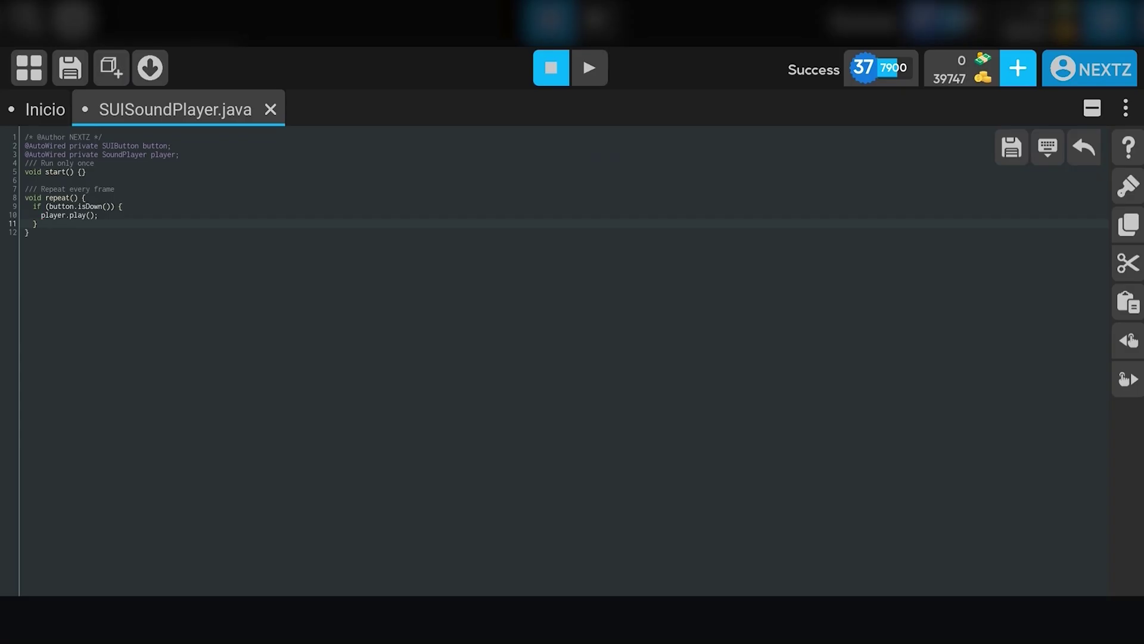
pyautogui.click(1091, 110)
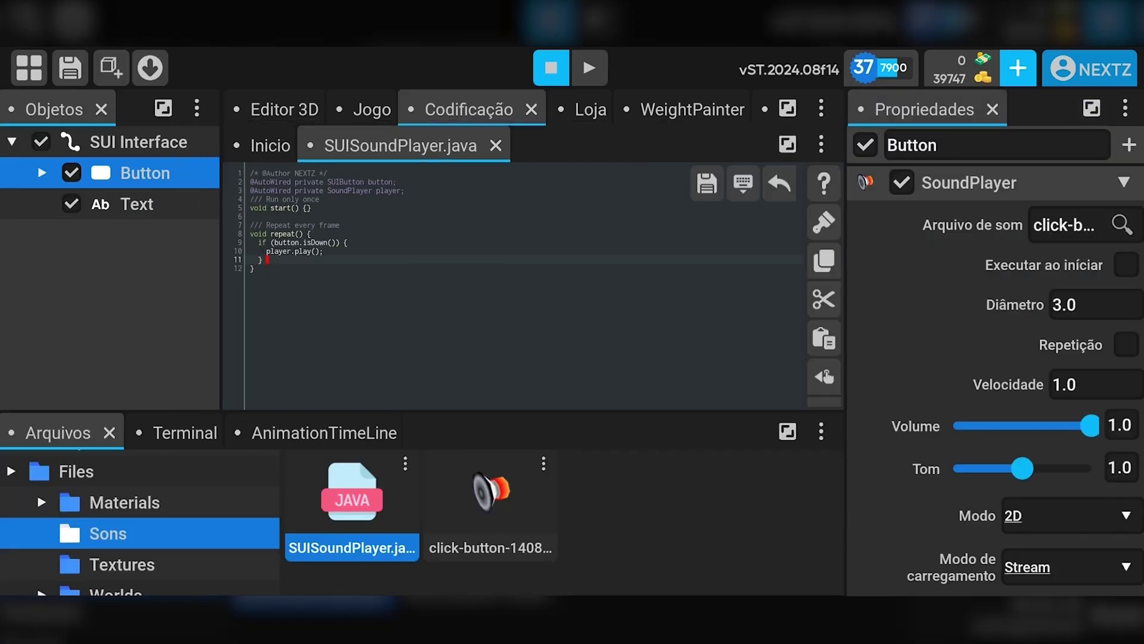
pyautogui.moveTo(928, 110); pyautogui.dragTo(982, 109)
# Attach SUISoundPlayer.java to the Button object as a component, then run the game
pyautogui.click(1128, 145)
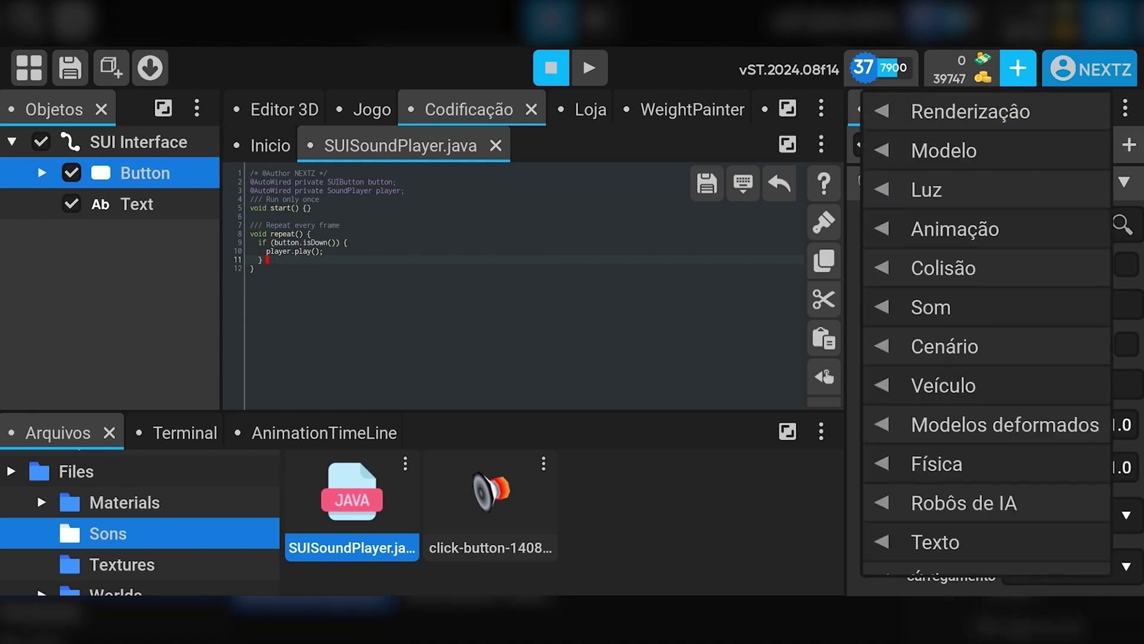
pyautogui.scroll(-5, 987, 327)
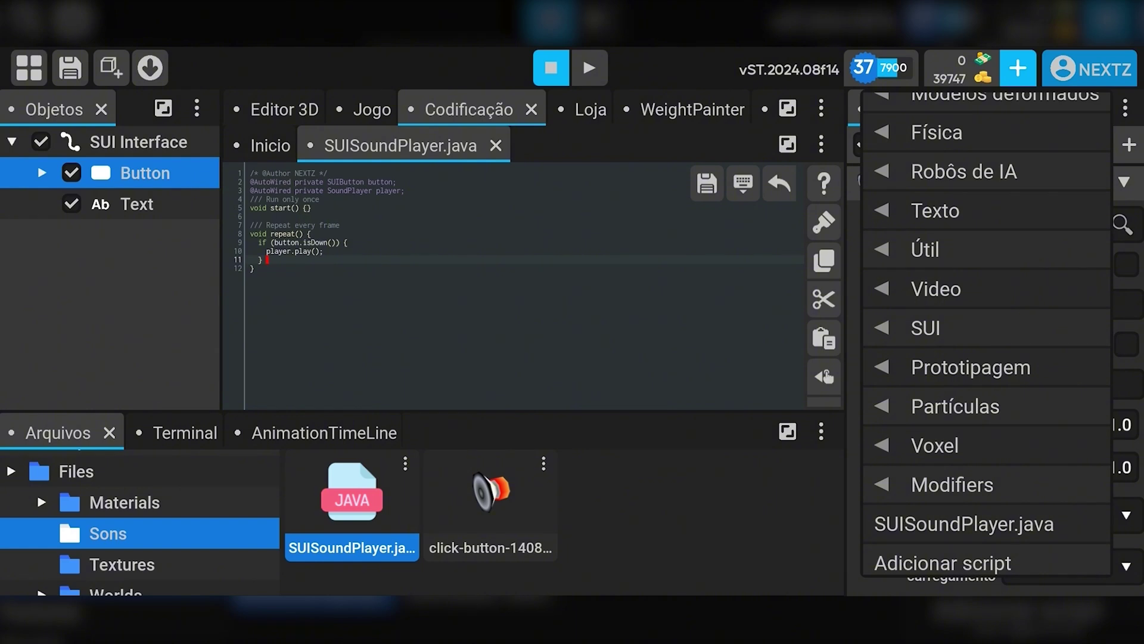
pyautogui.click(1021, 524)
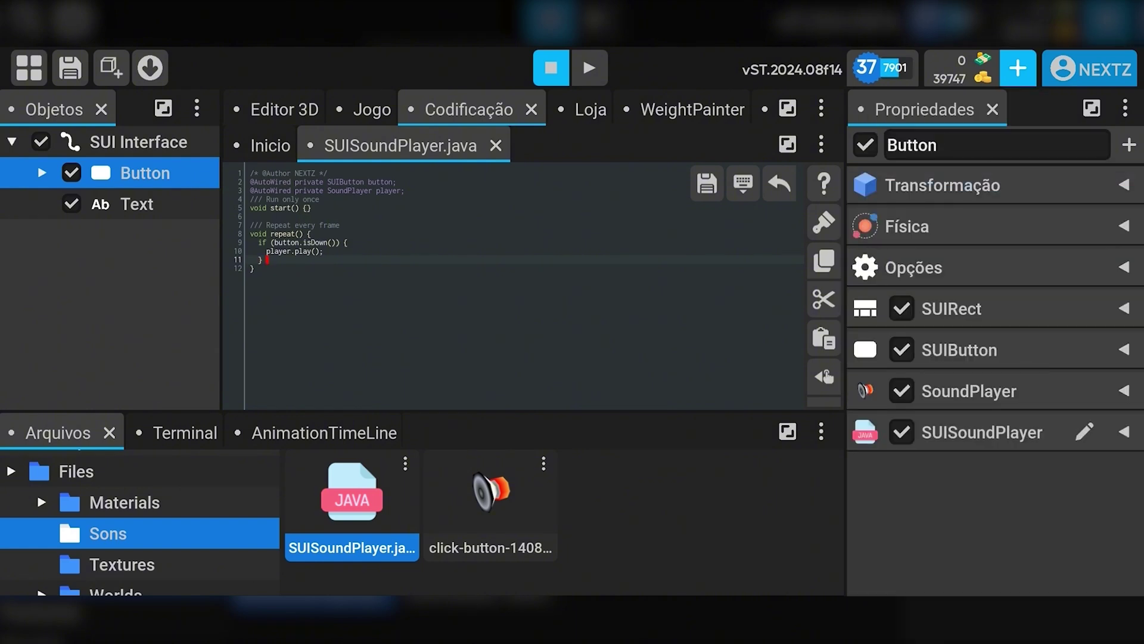
pyautogui.click(589, 67)
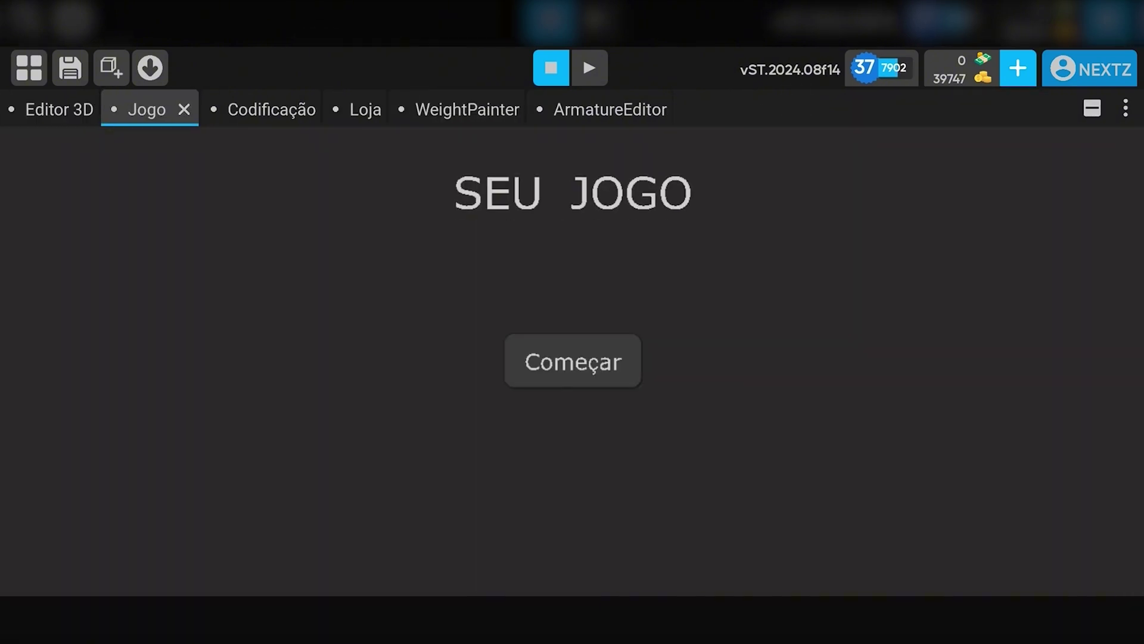